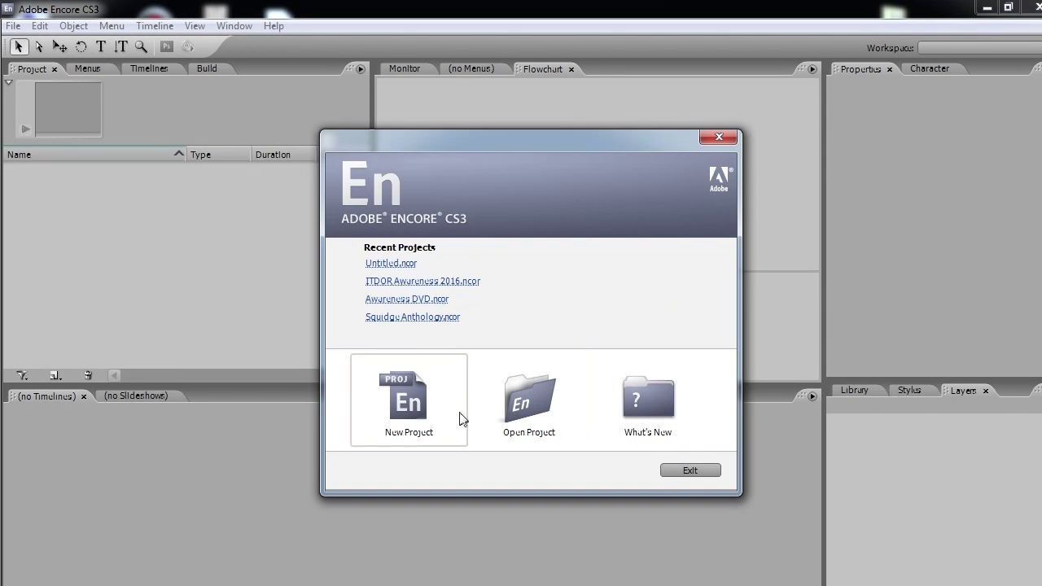
Start a new DVD project named 'Sicily Movie' with the PAL television standard
click(426, 399)
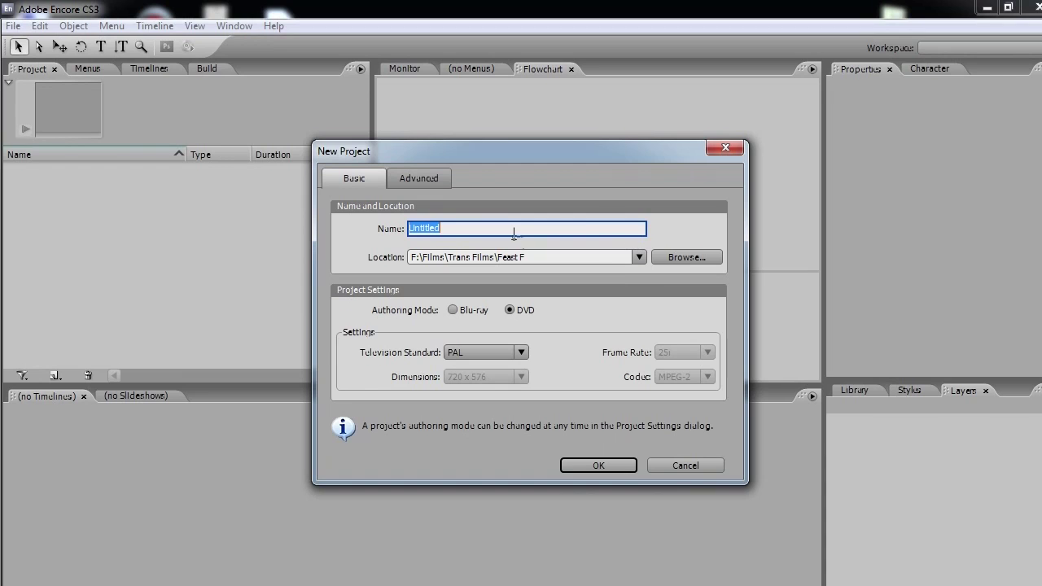
key(BackSpace)
text(Sicily Movie)
click(510, 310)
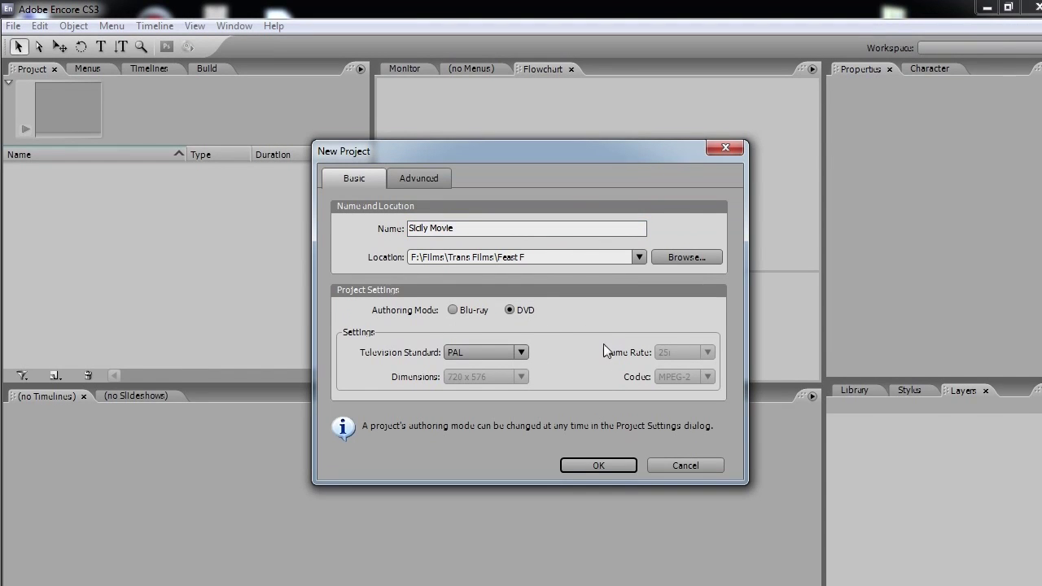
click(521, 352)
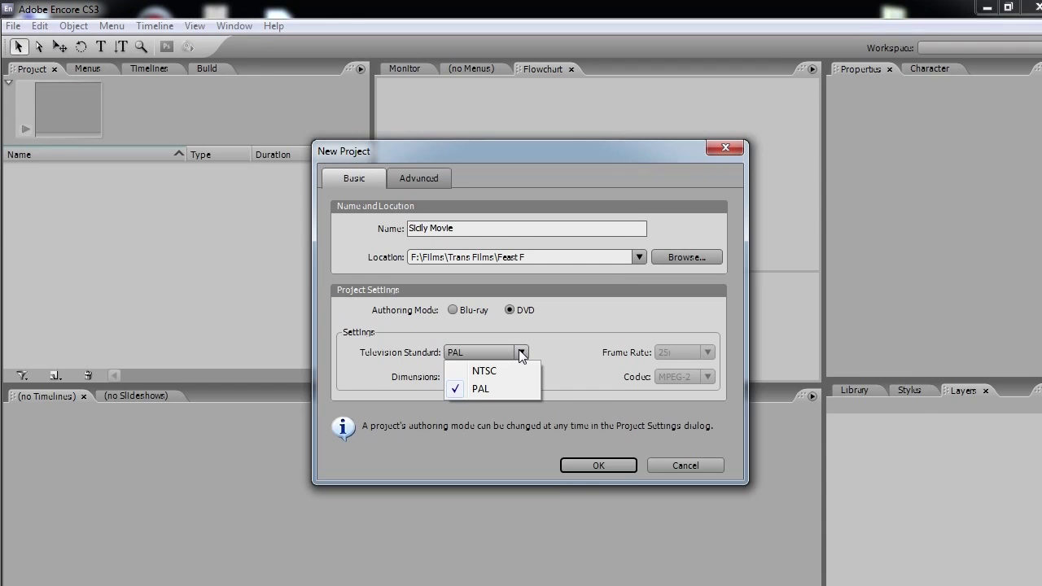
click(514, 390)
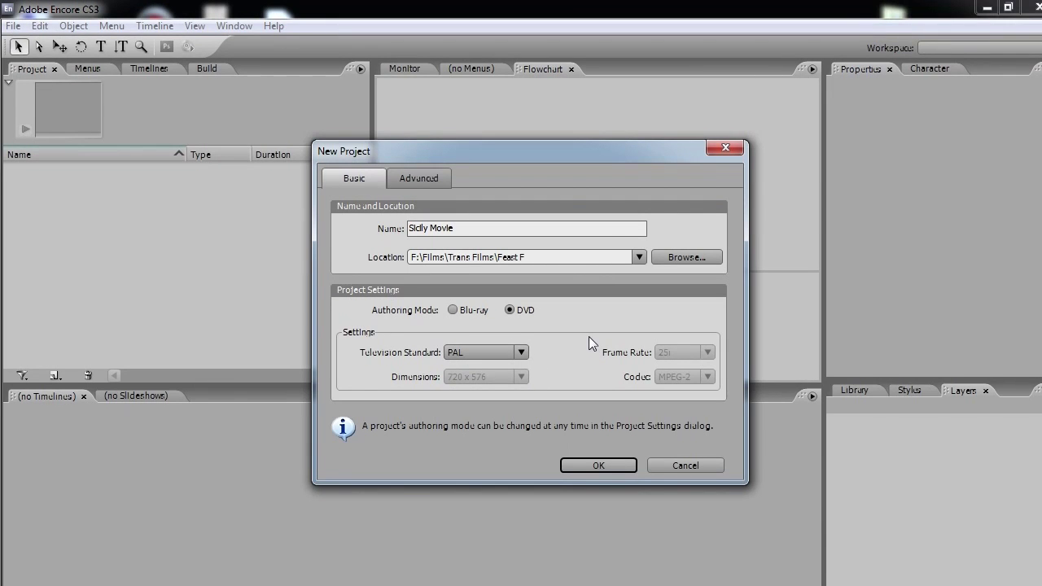
click(522, 352)
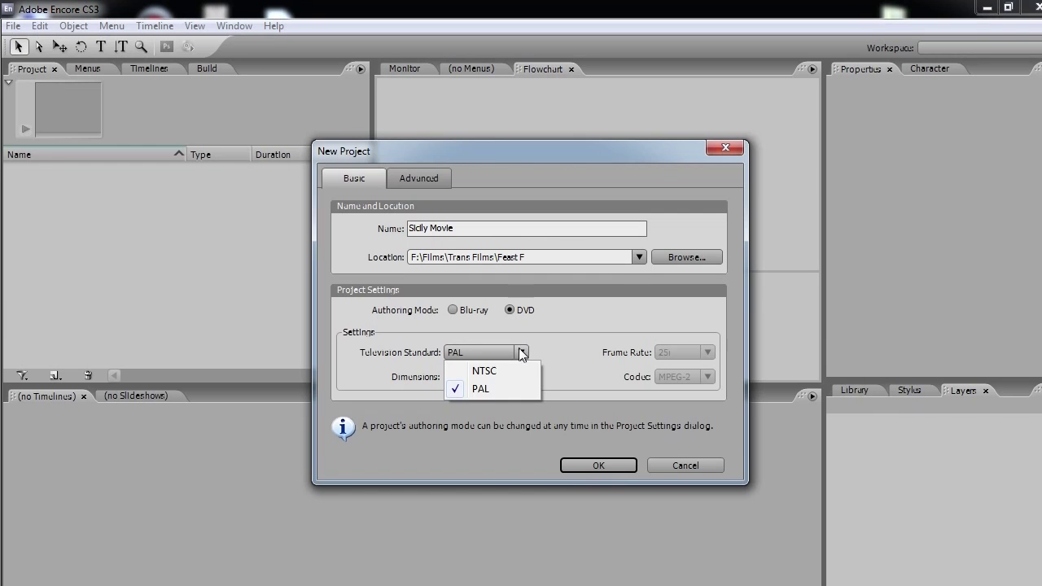
click(601, 322)
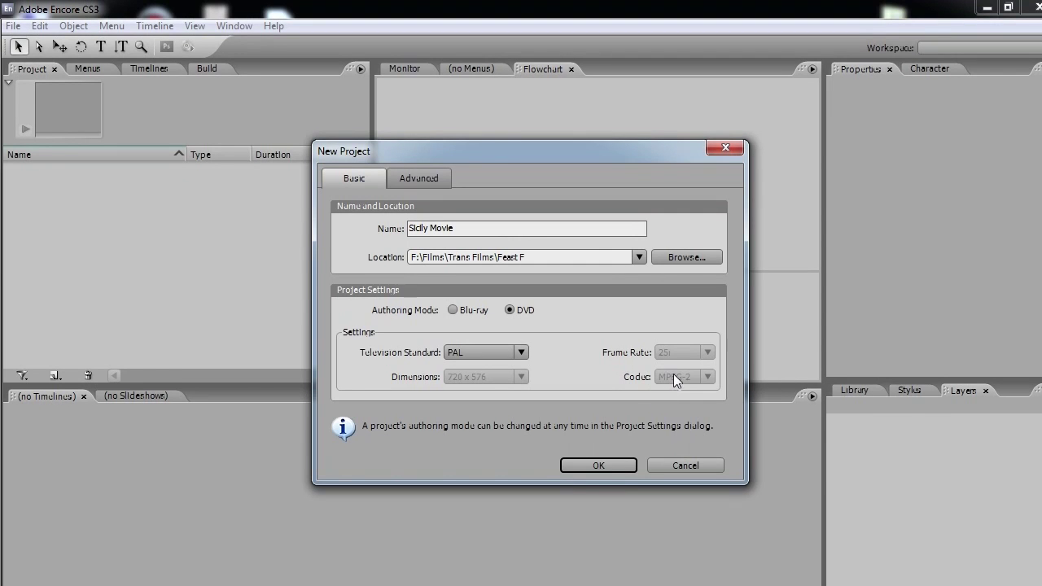
Create the project and rename its disc from Untitled Project to 'Sicily' in Properties
click(597, 461)
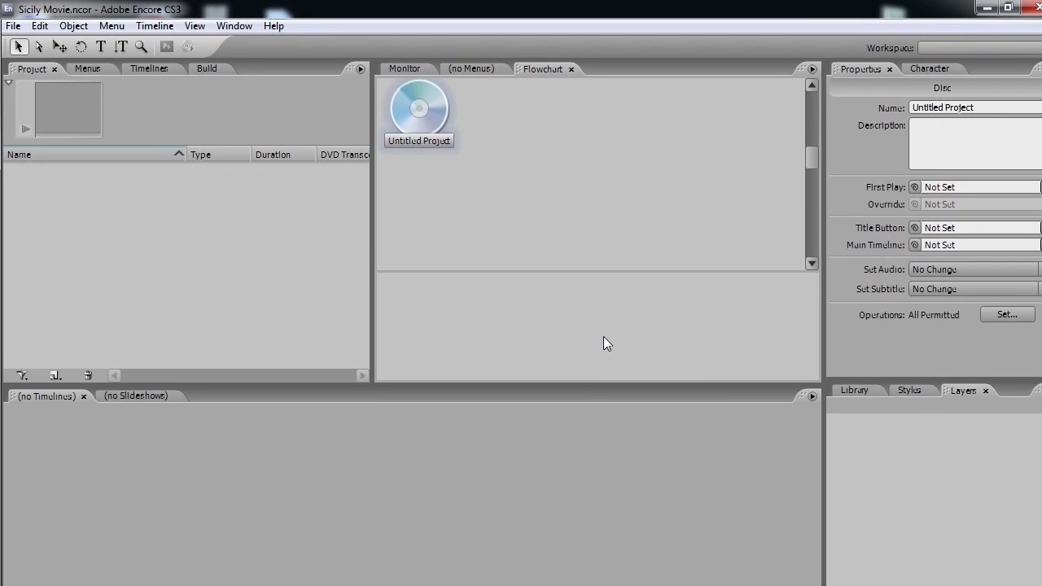
click(329, 237)
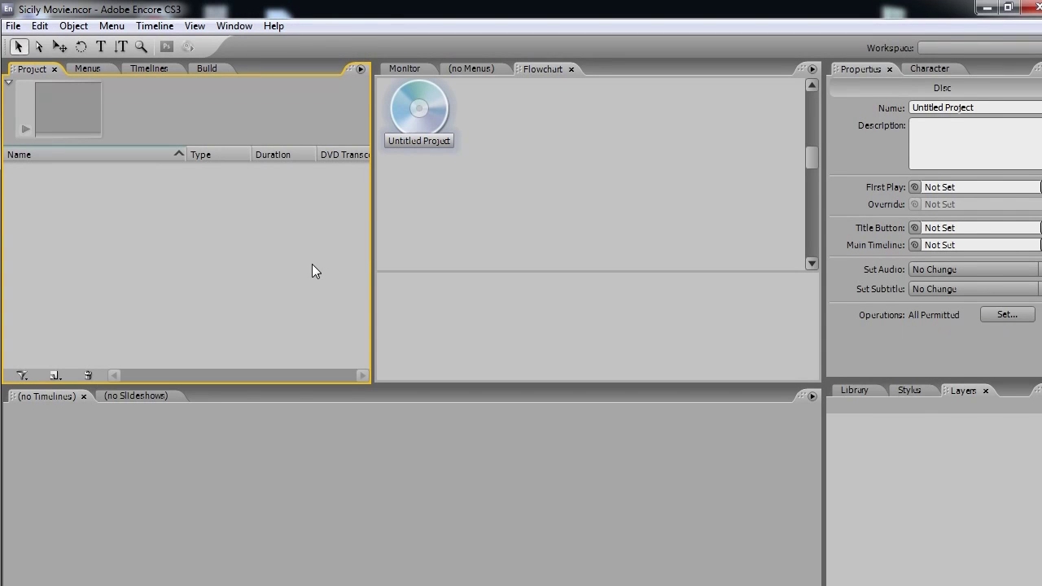
click(421, 115)
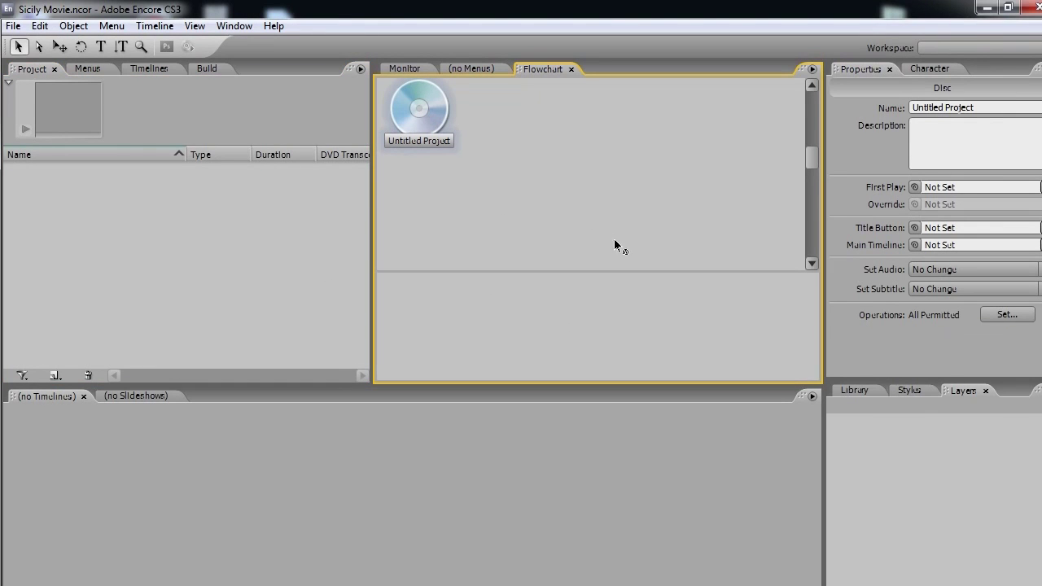
click(994, 107)
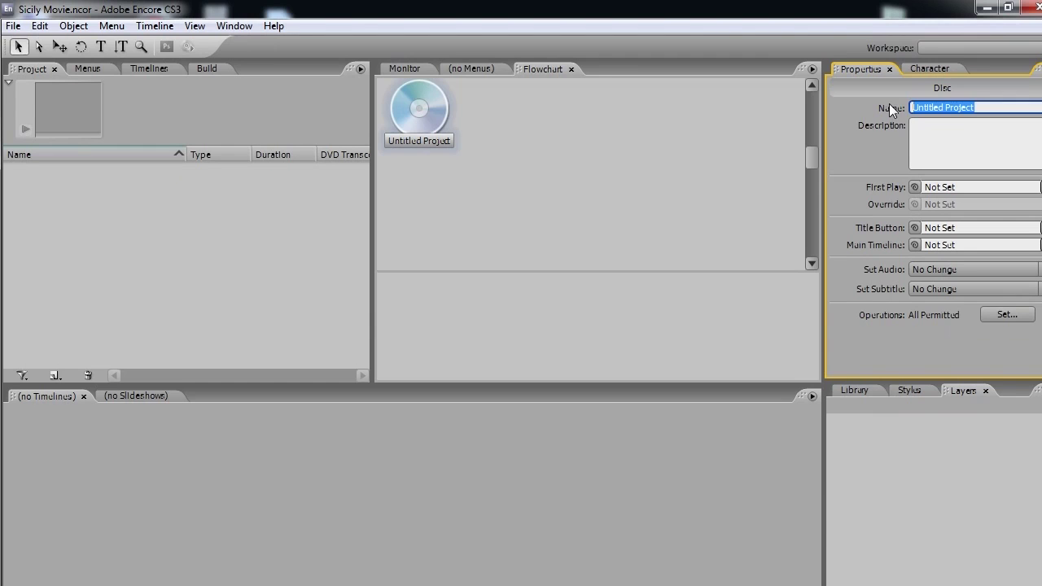
text(Sicily)
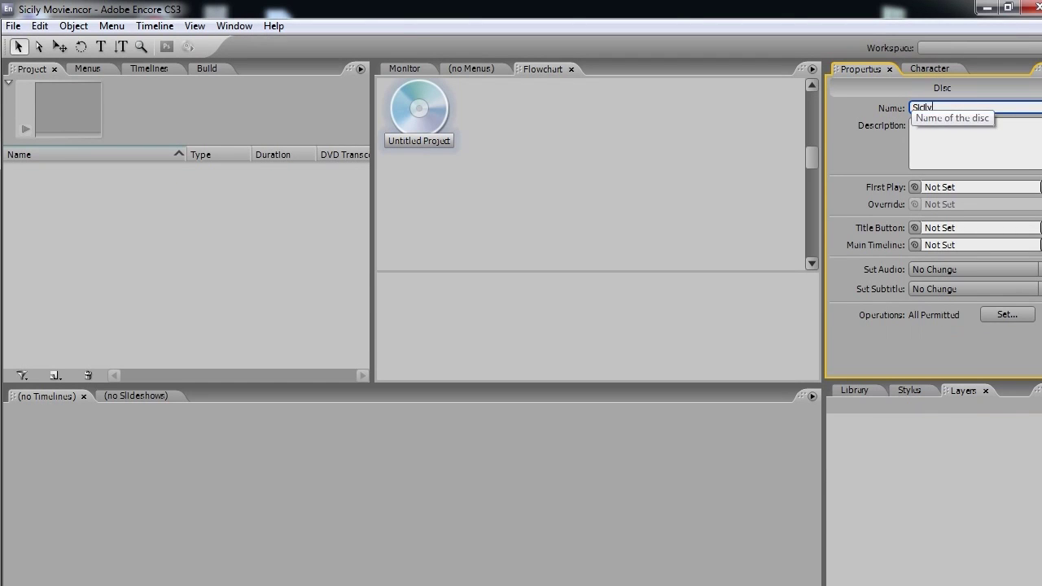
click(330, 285)
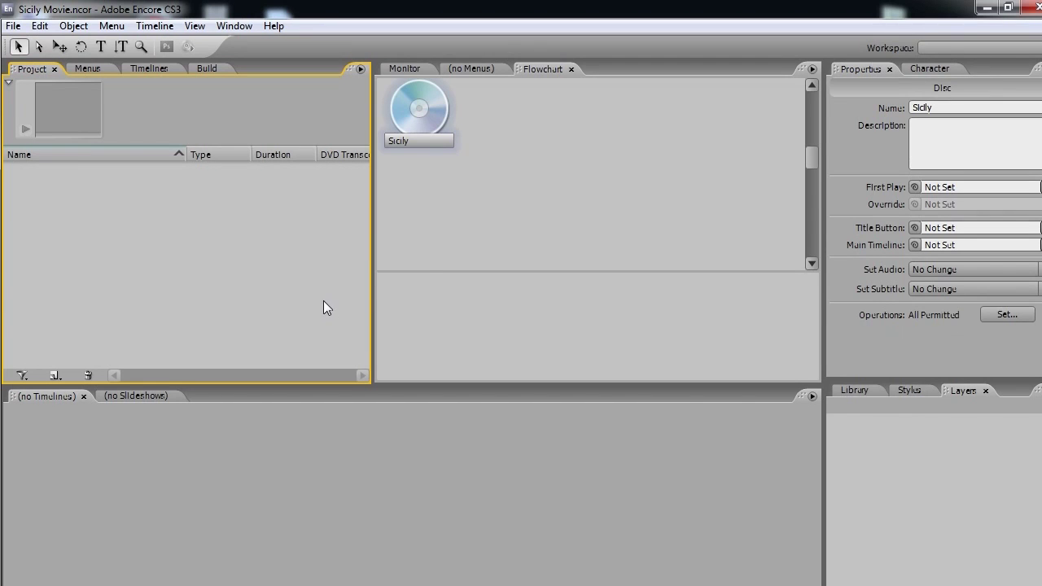
Import Sicily-Movie-Film.m2v and Sicily-Movie-Film.wav from the desktop as assets
click(13, 26)
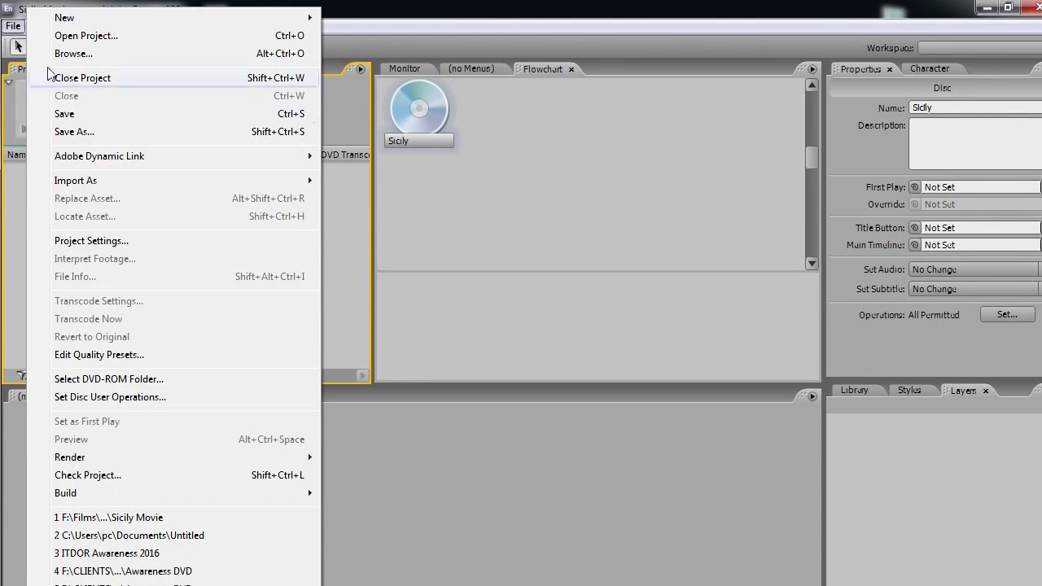
mouse_move(190, 183)
click(347, 180)
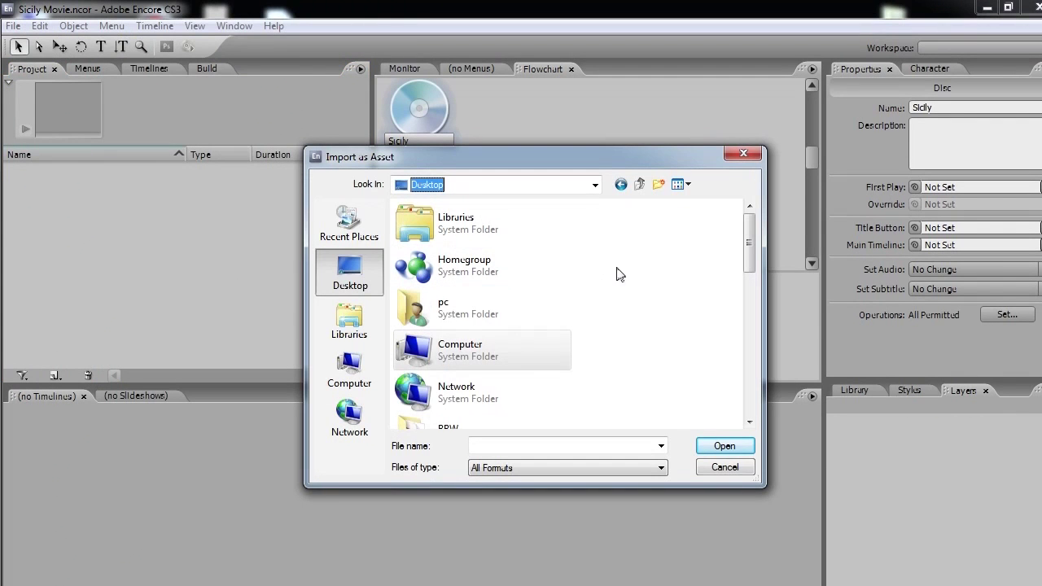
scroll(749, 270, down, 2)
drag(754, 277, 772, 384)
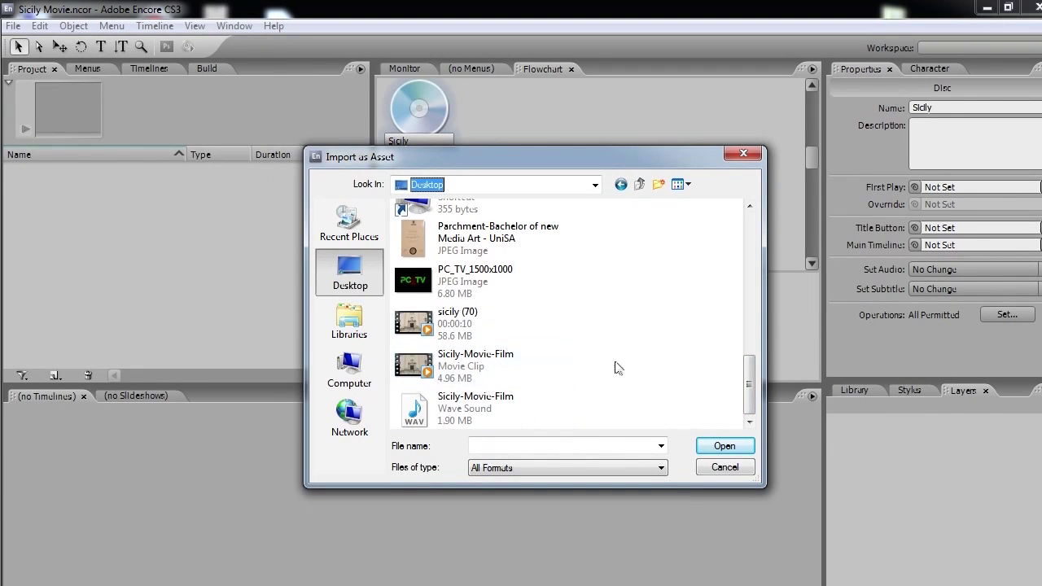
click(487, 373)
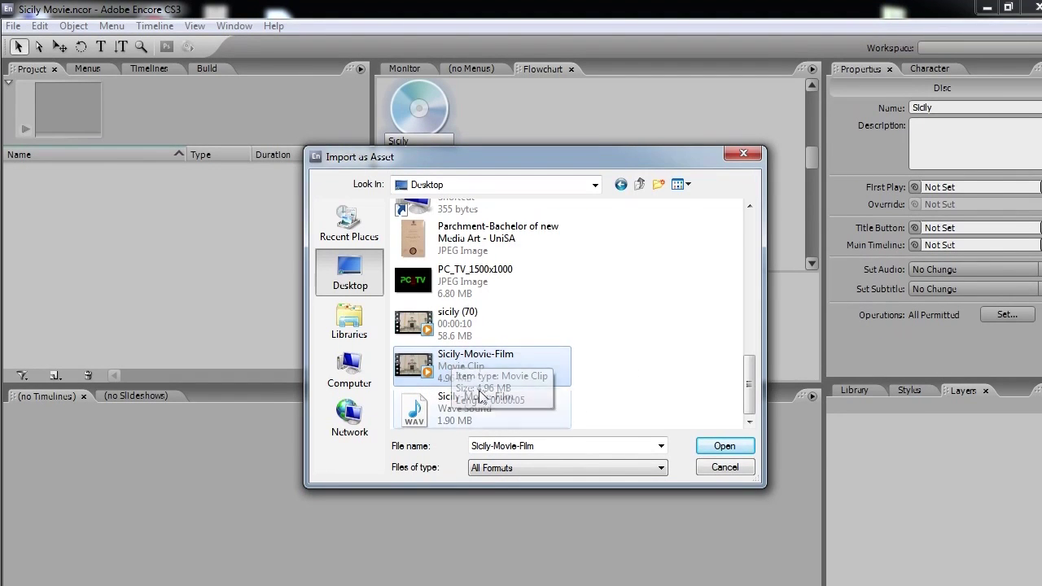
click(427, 412)
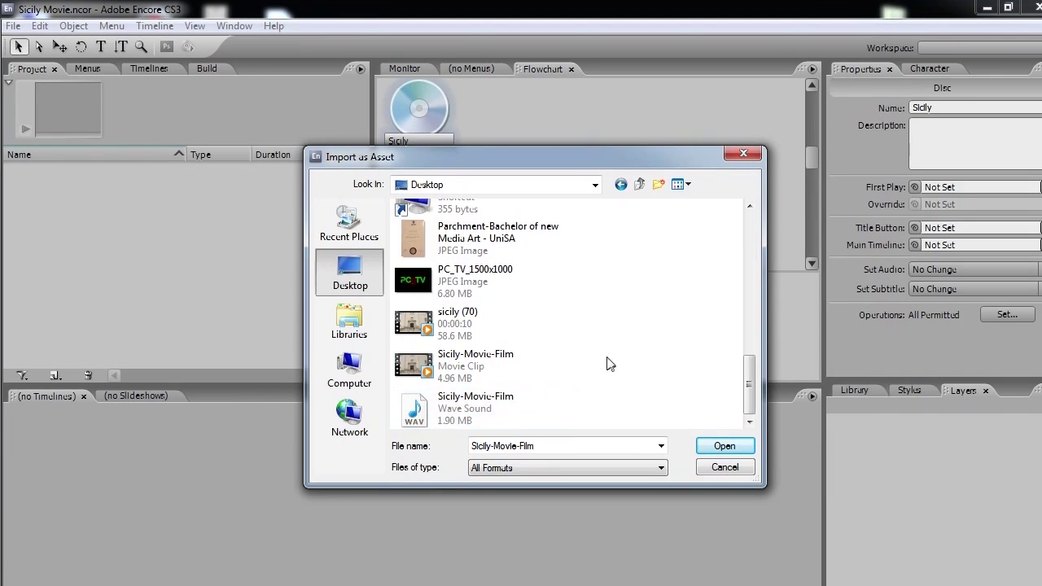
drag(610, 358, 404, 436)
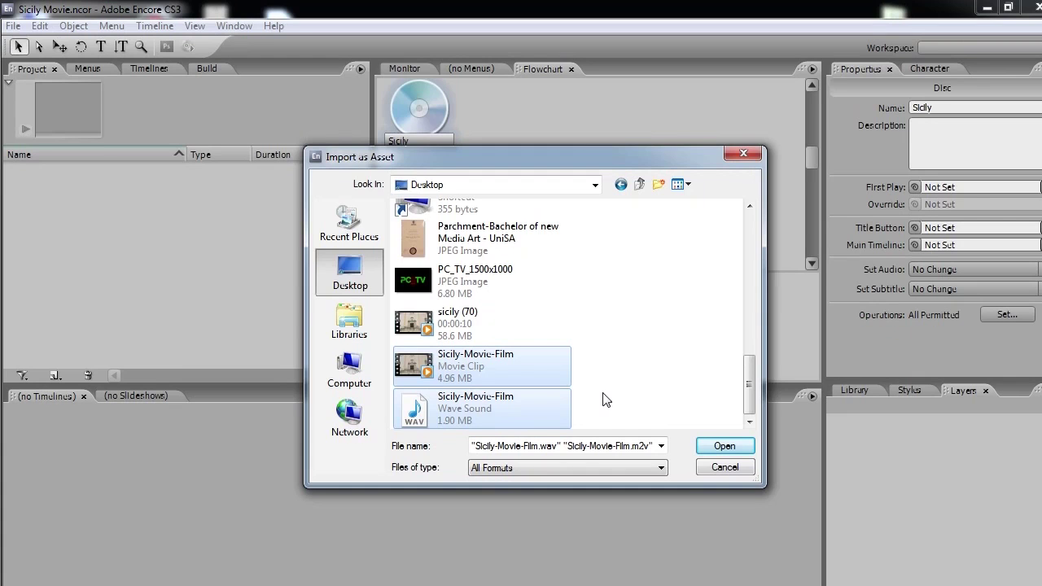
click(715, 449)
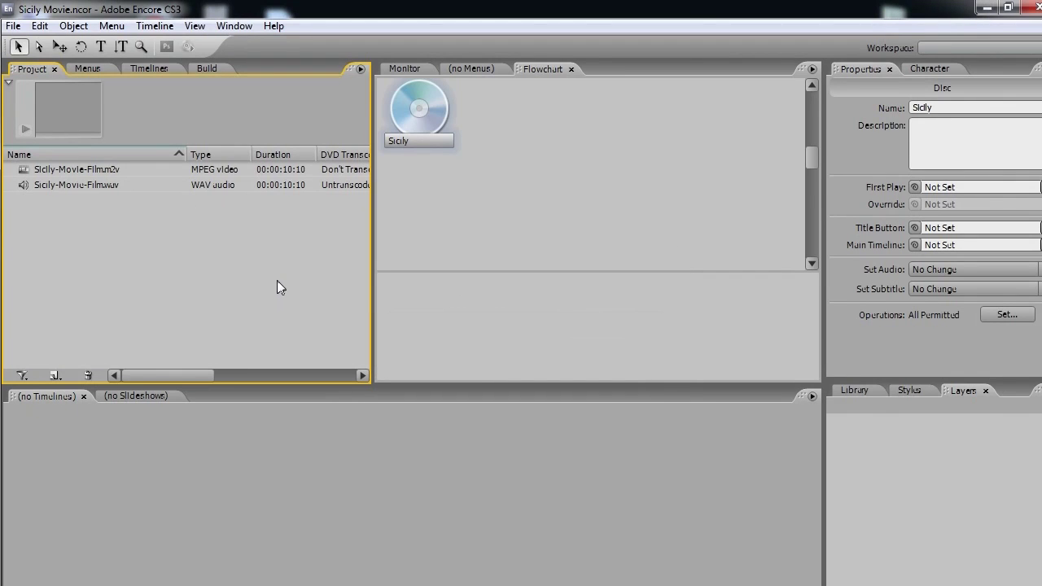
Inspect the m2v video and WAV audio assets, then show the Sicily disc's properties
click(36, 171)
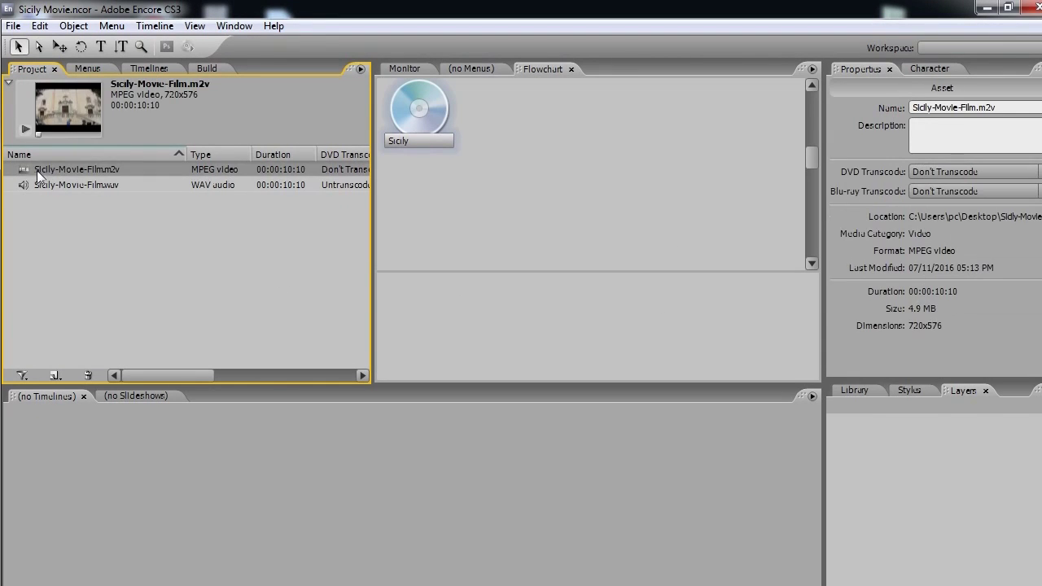
click(24, 184)
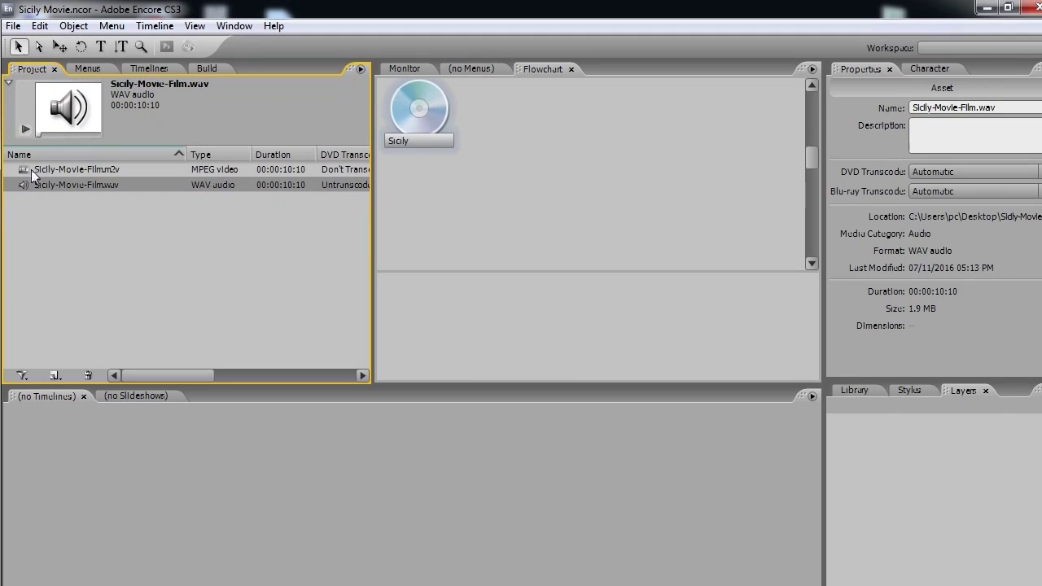
click(46, 170)
click(50, 180)
click(54, 170)
click(55, 185)
click(62, 172)
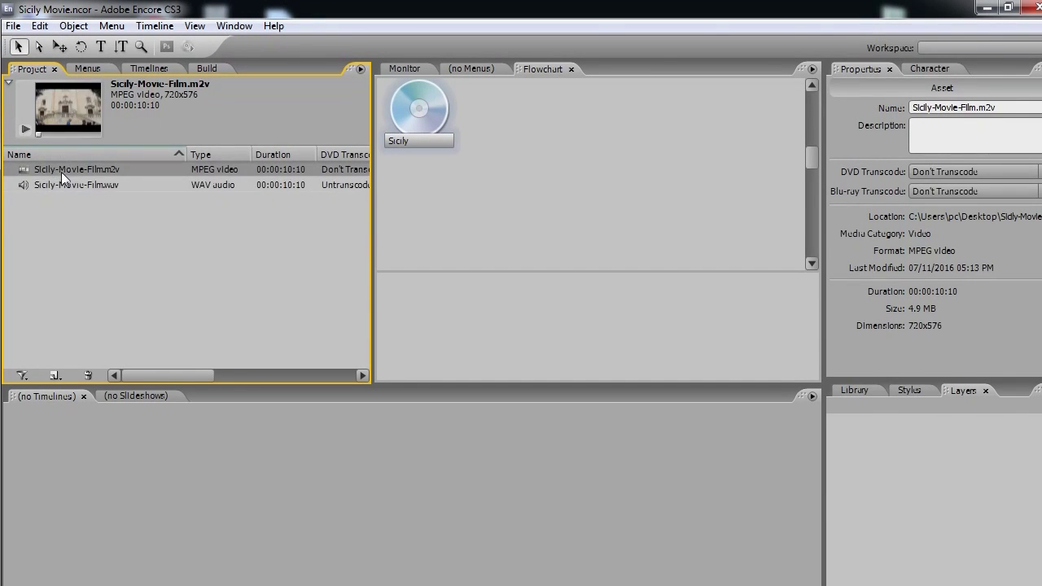
click(145, 292)
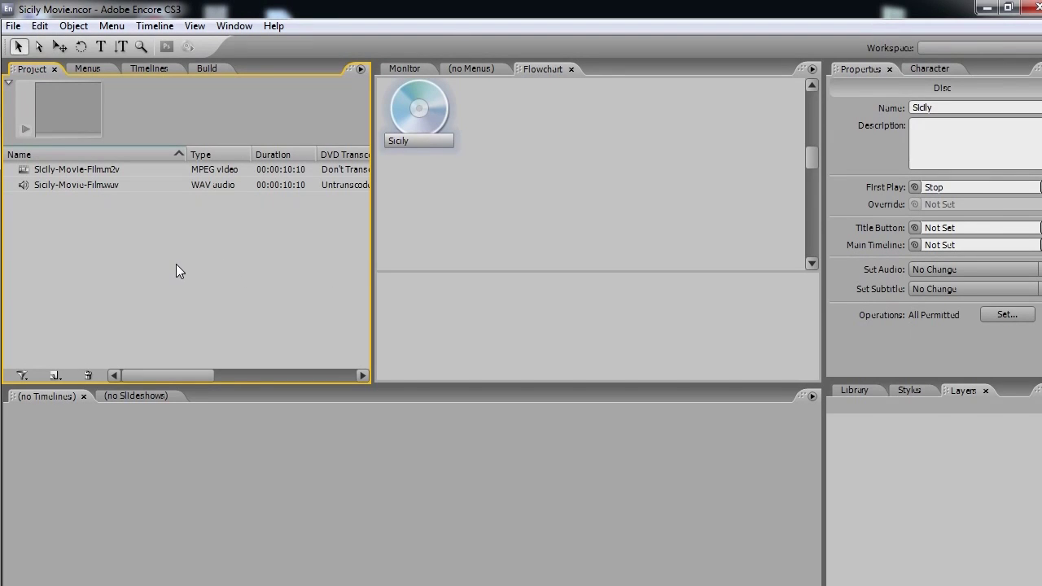
Create a new timeline with the Sicily-Movie-Film m2v on the video track and WAV on Audio 1
click(56, 374)
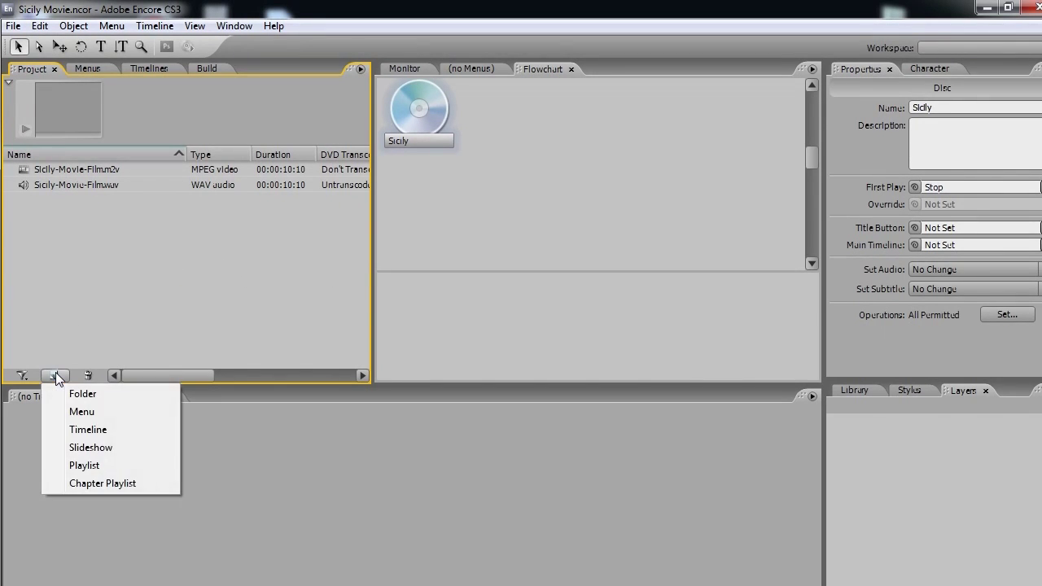
click(88, 430)
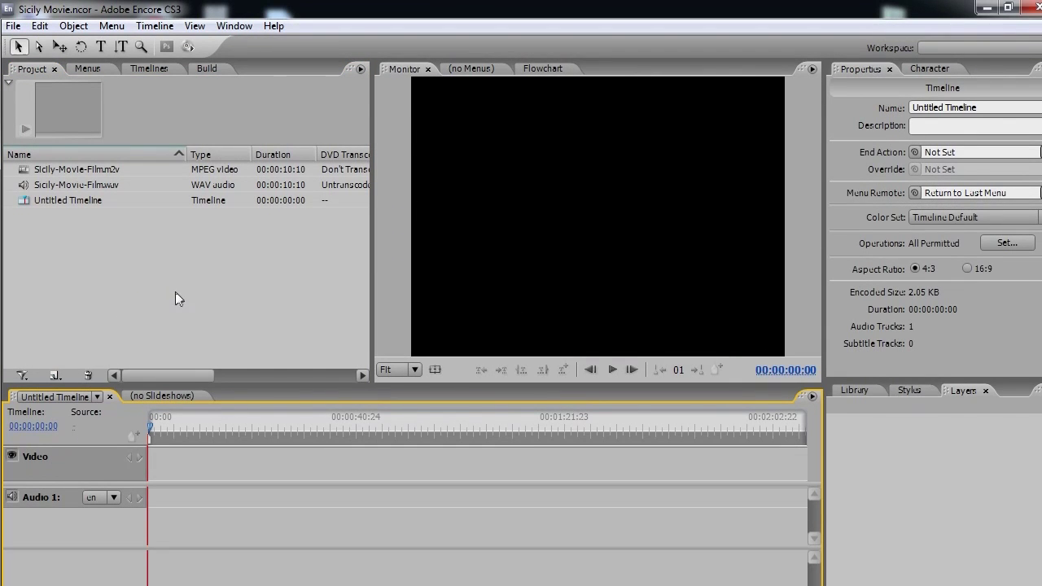
click(26, 171)
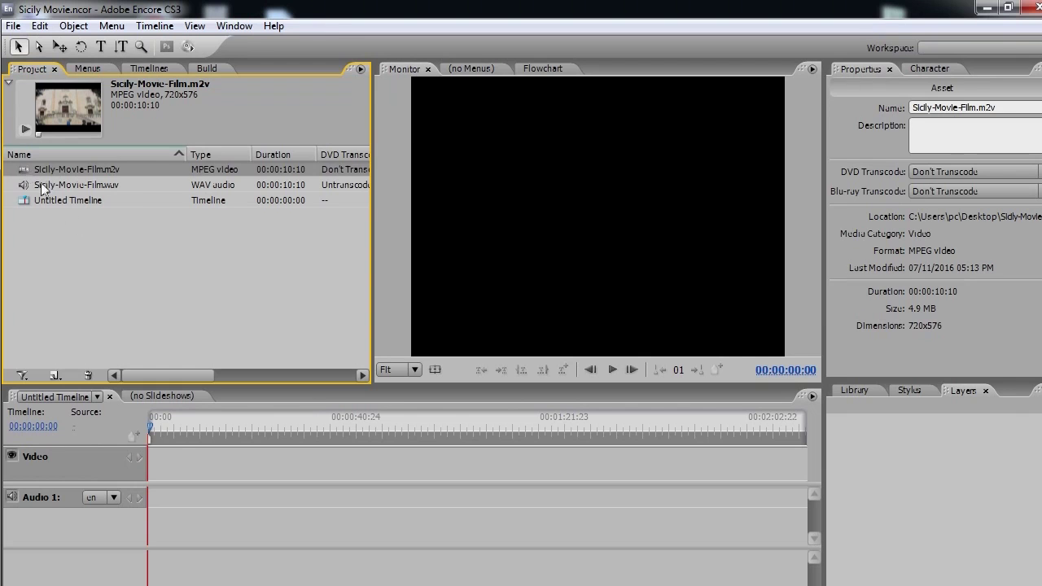
drag(41, 171, 165, 473)
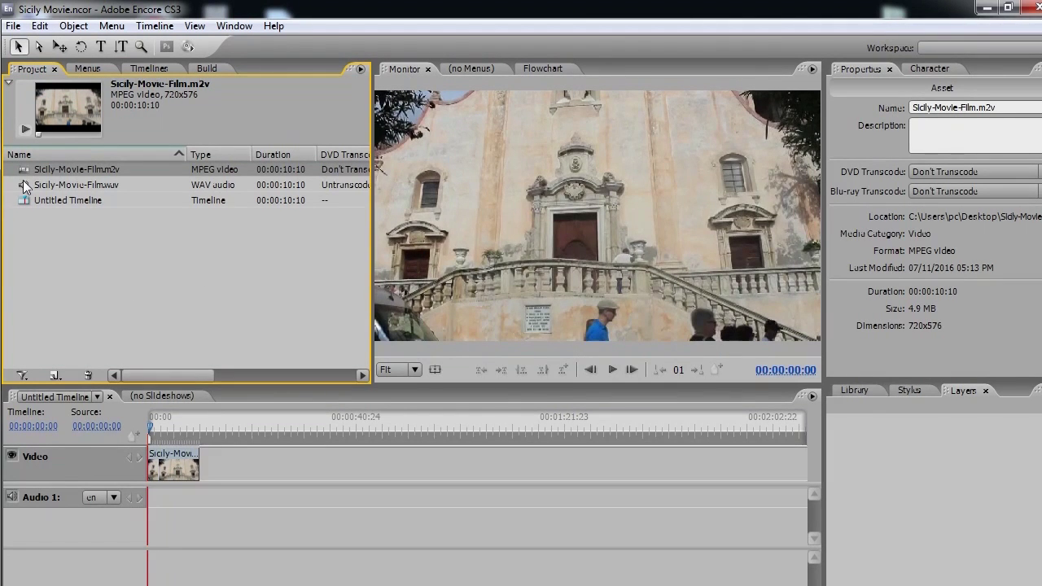
click(23, 181)
drag(23, 182, 164, 502)
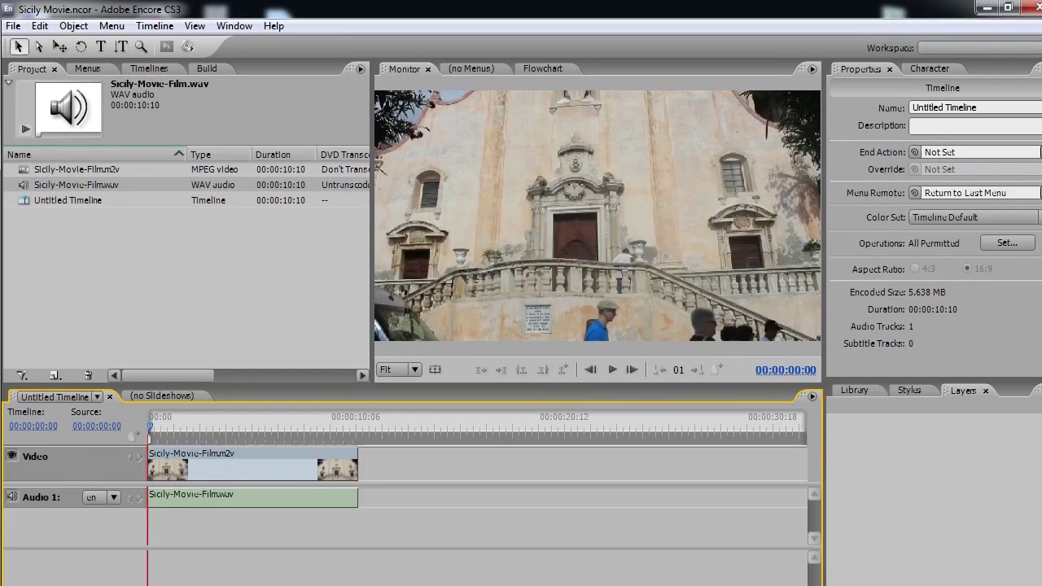
click(405, 69)
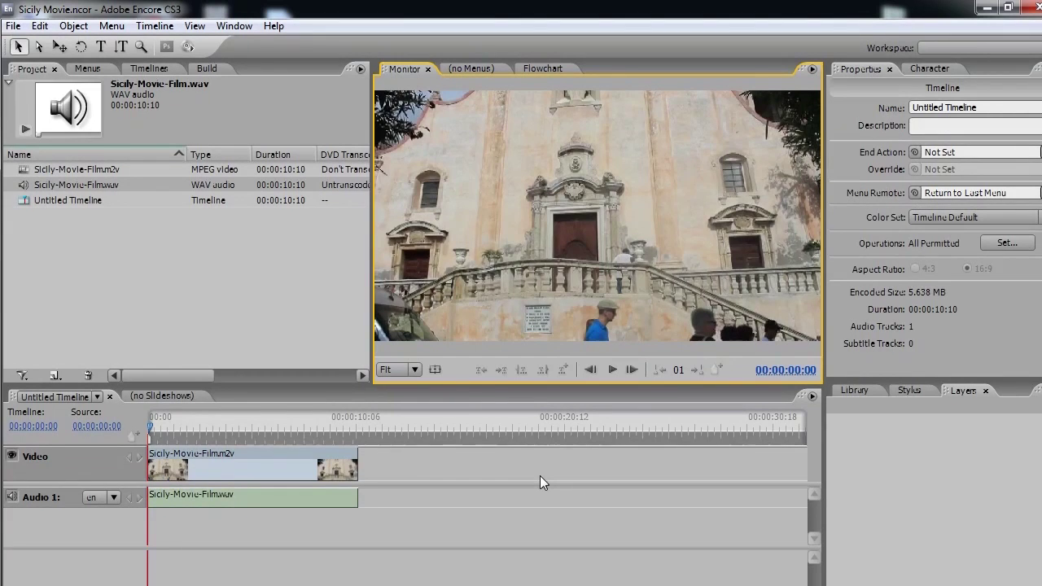
click(611, 371)
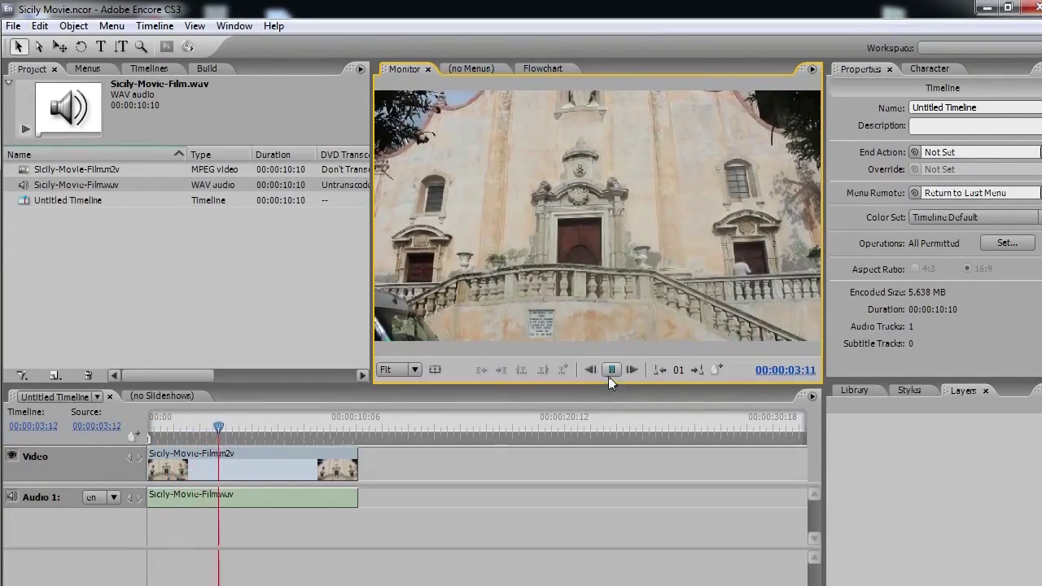
click(612, 371)
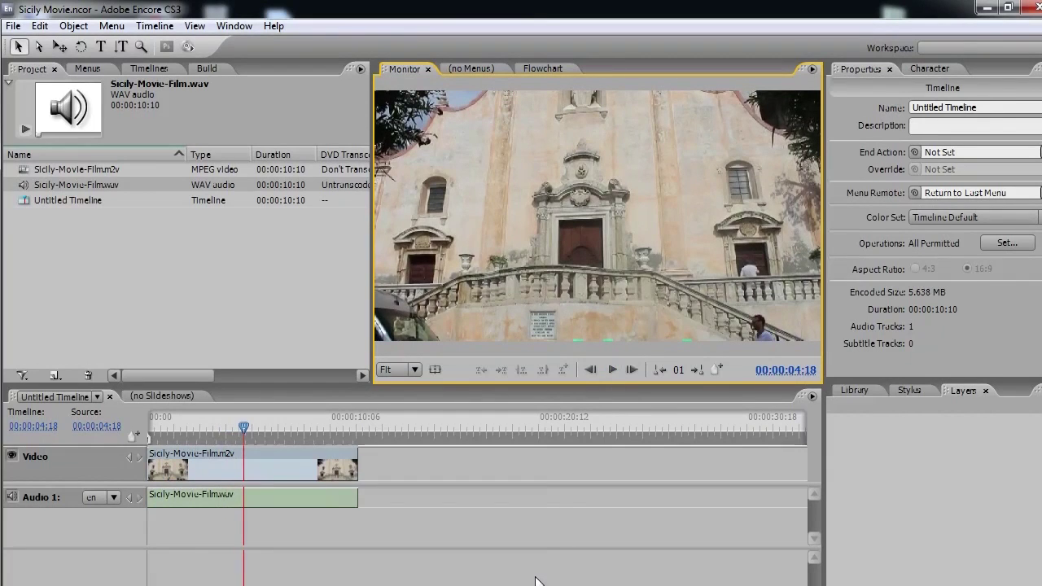
click(134, 422)
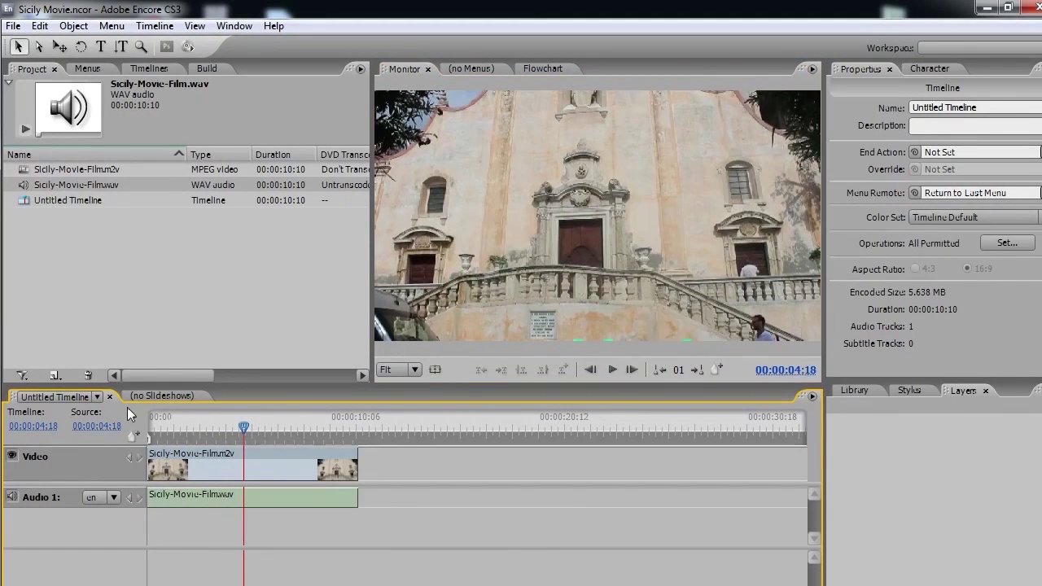
Rename the new timeline to 'sicily-building'
click(936, 108)
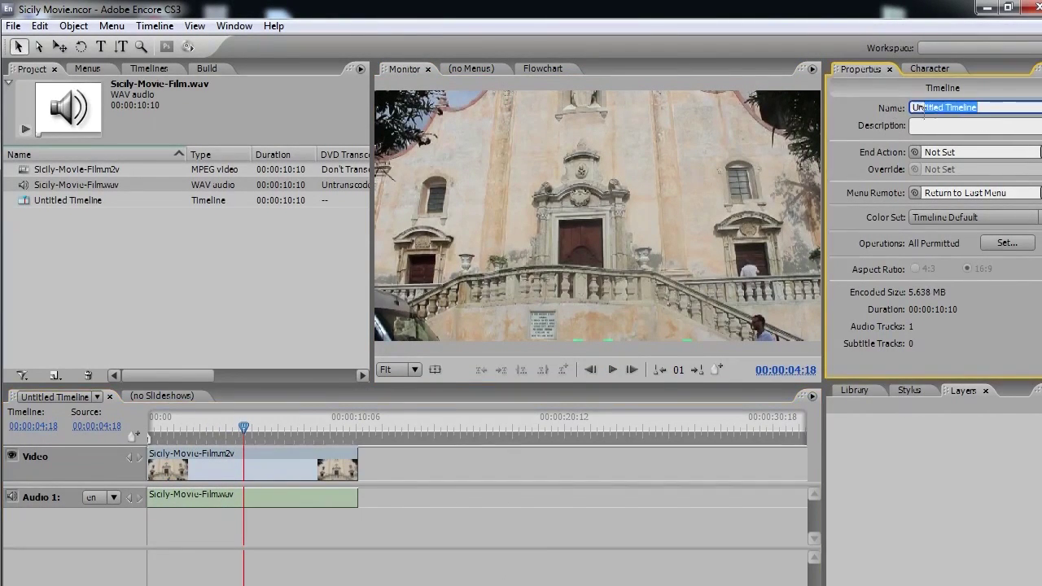
text(sicily)
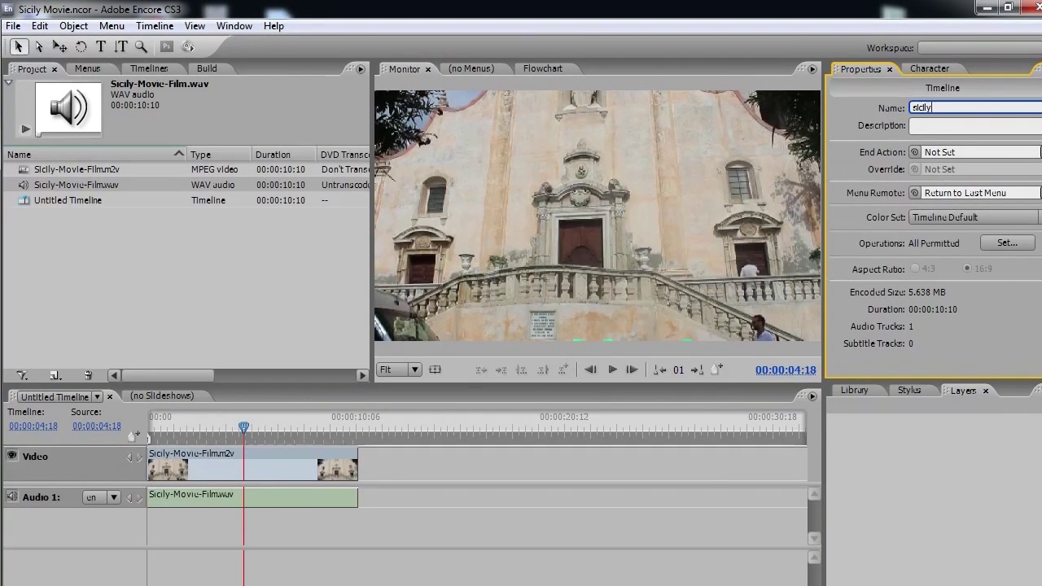
text(-building)
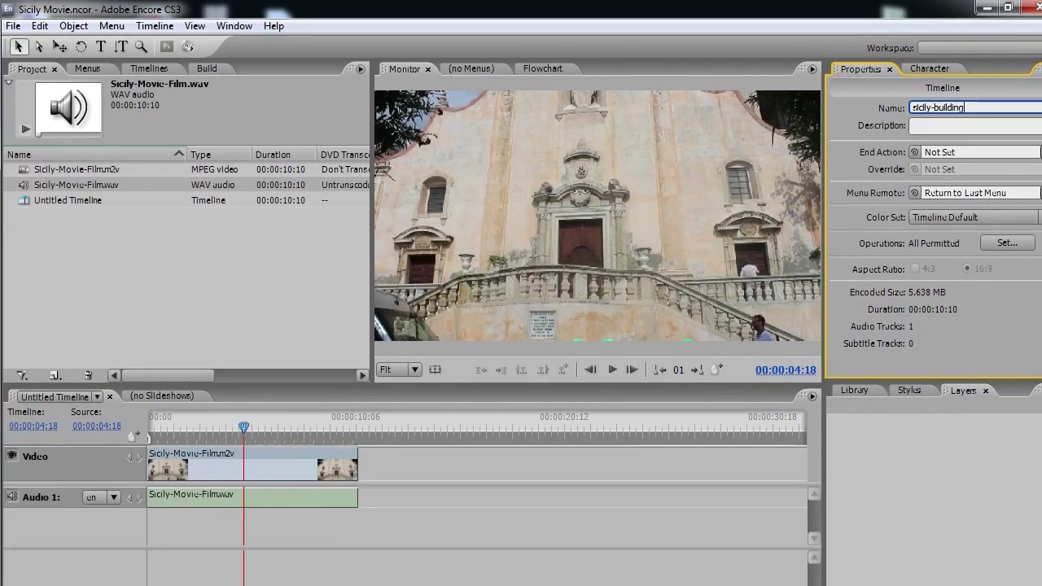
click(927, 514)
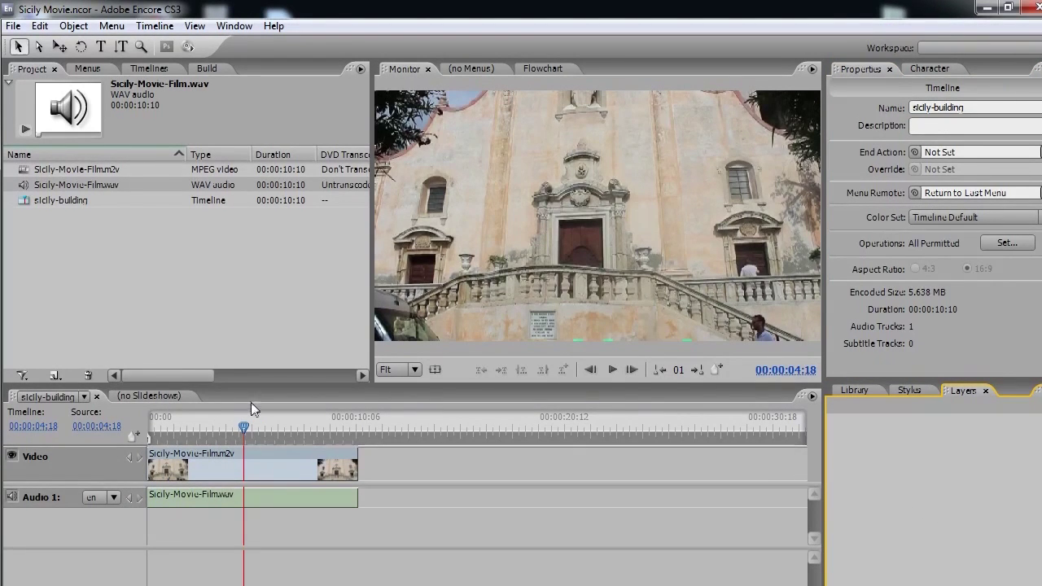
click(141, 413)
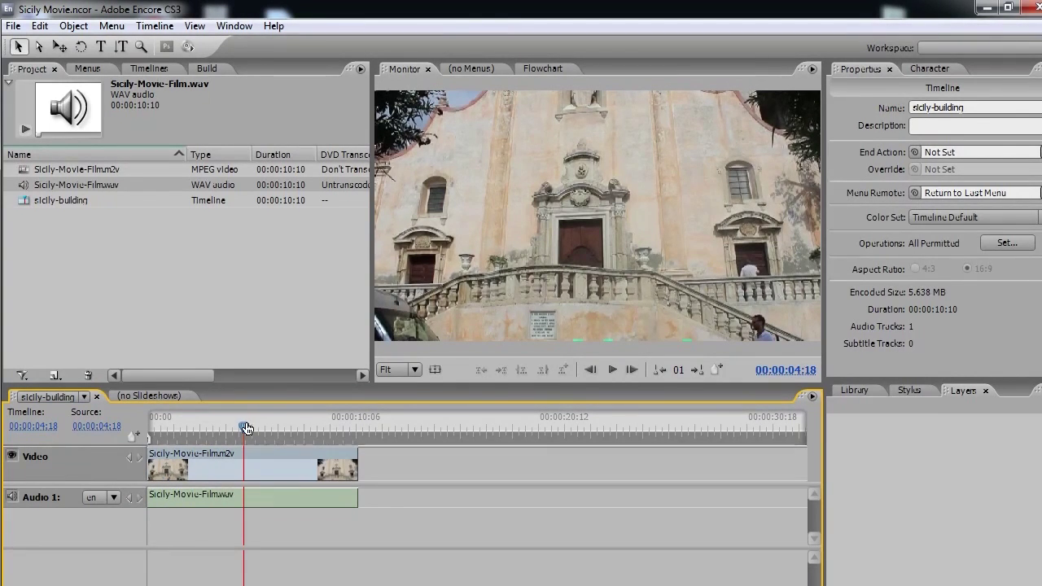
Scrub the playhead to about 7 then 4 seconds, then view the disc flowchart
click(291, 429)
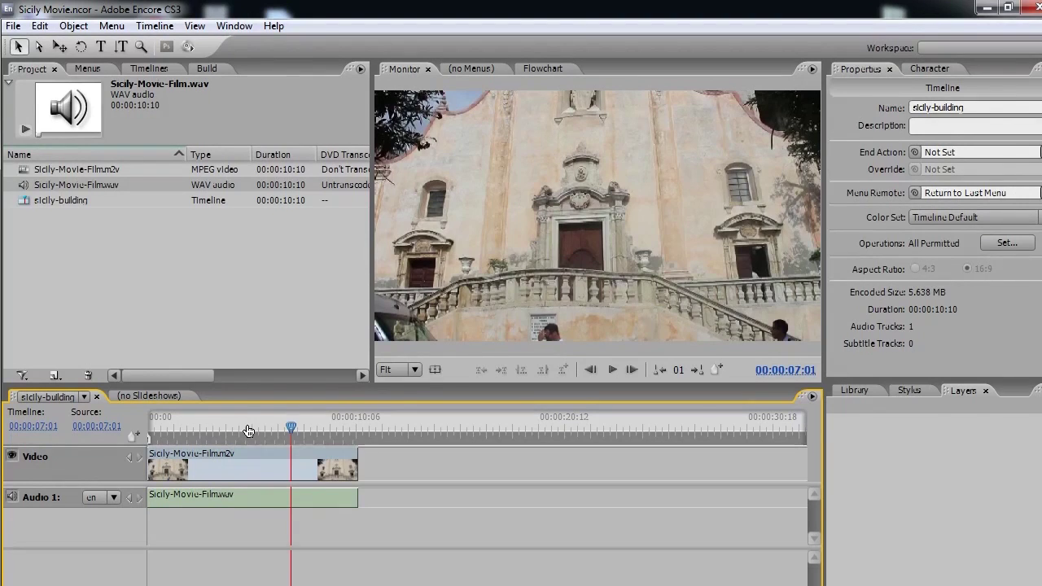
click(248, 430)
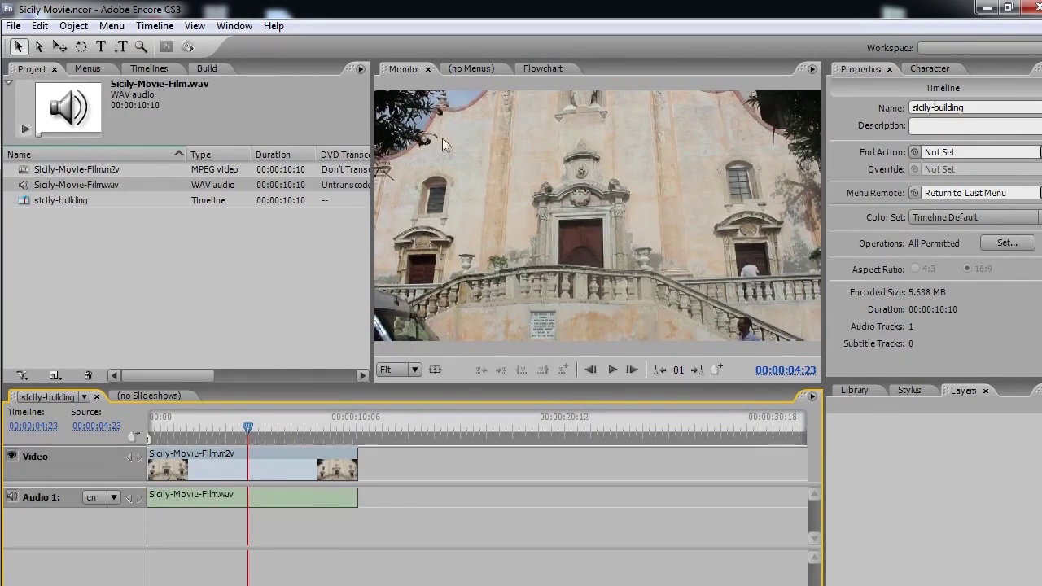
click(541, 67)
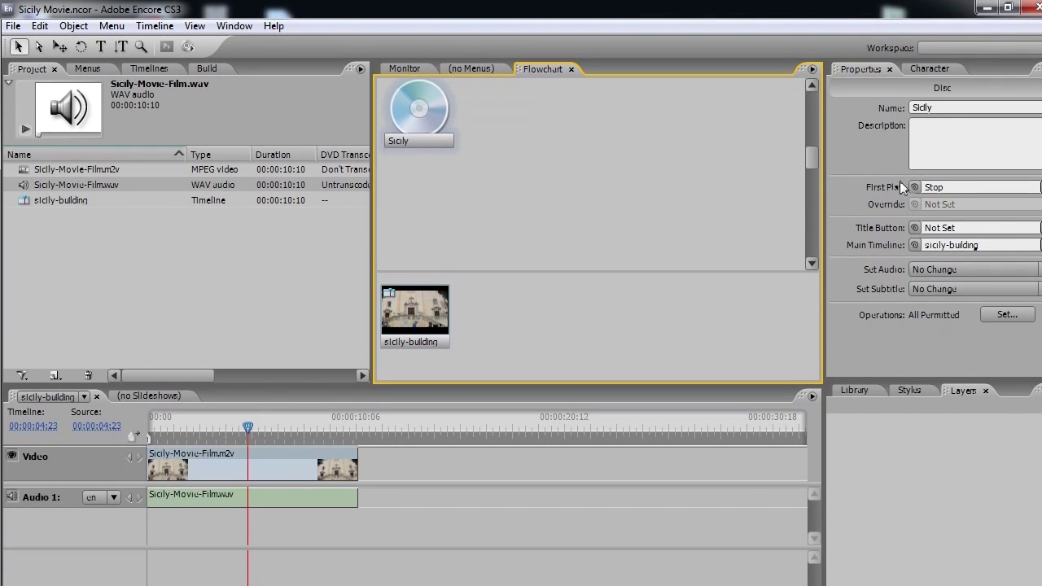
Set the Sicily disc's First Play to sicily-building Chapter 1 and link them in the flowchart
click(1033, 189)
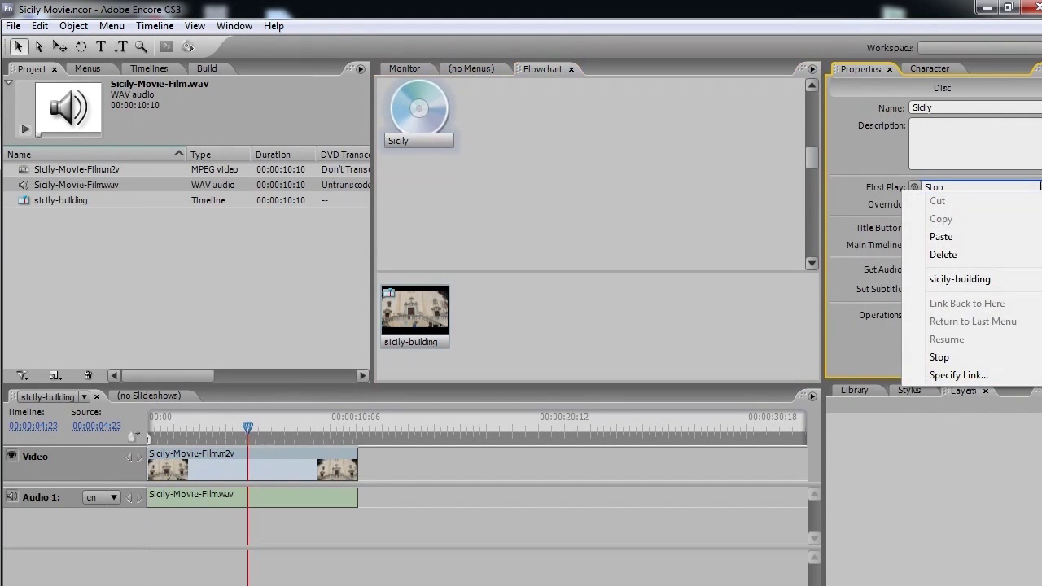
mouse_move(1009, 284)
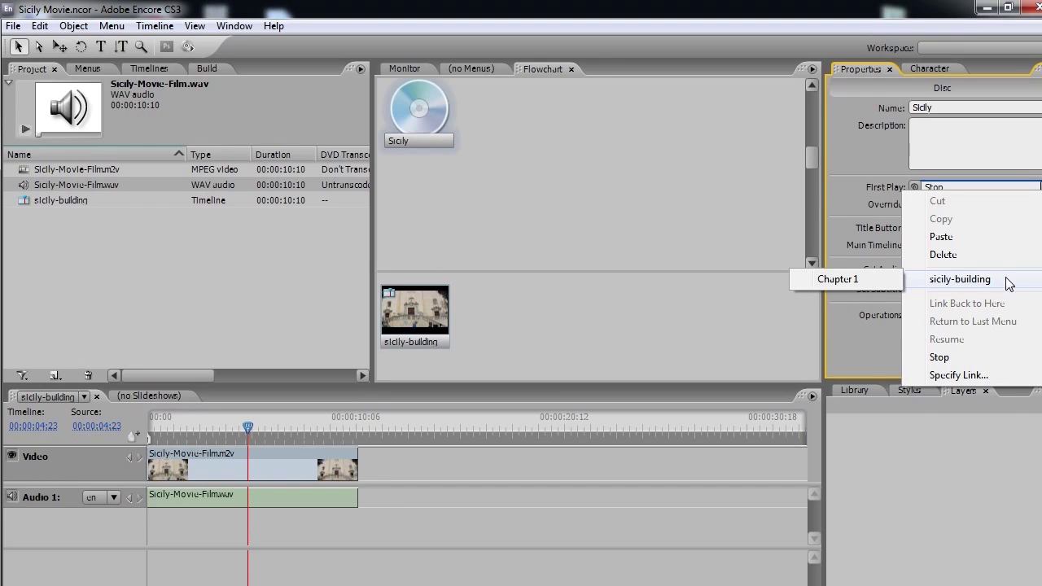
click(864, 280)
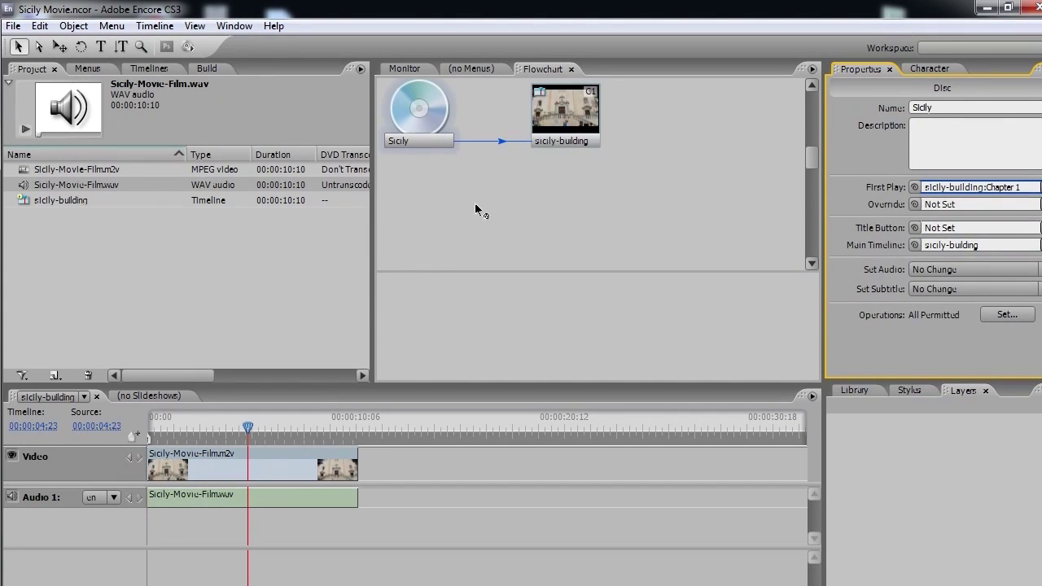
drag(423, 115, 535, 120)
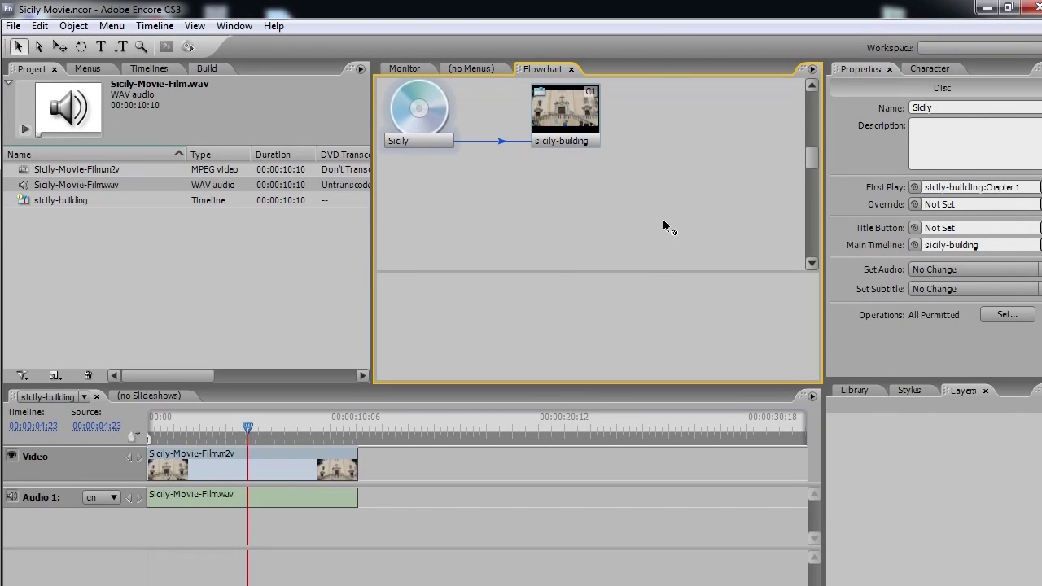
Set the sicily-building timeline's End Action to Stop
click(585, 108)
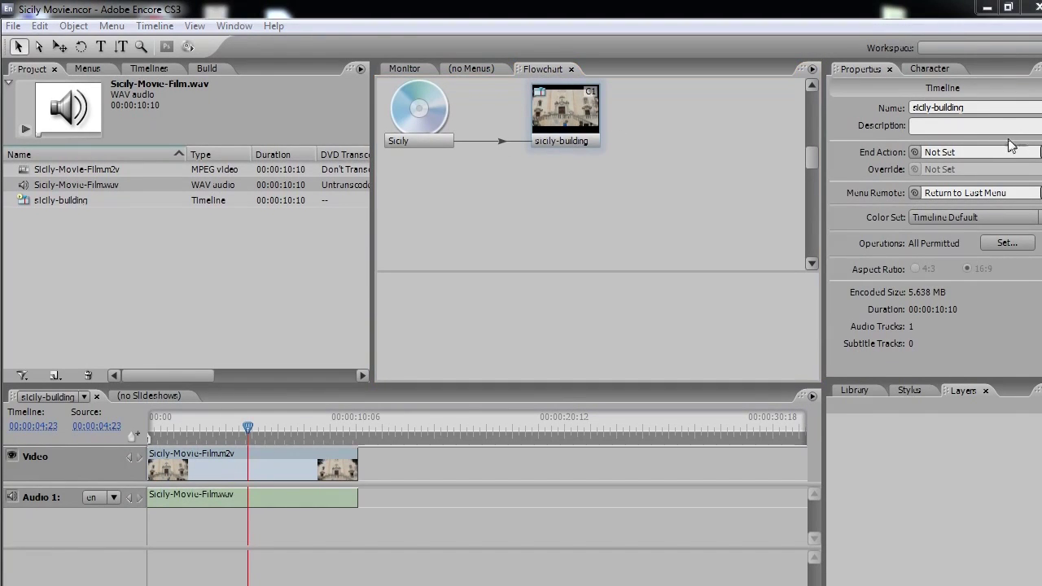
click(1036, 151)
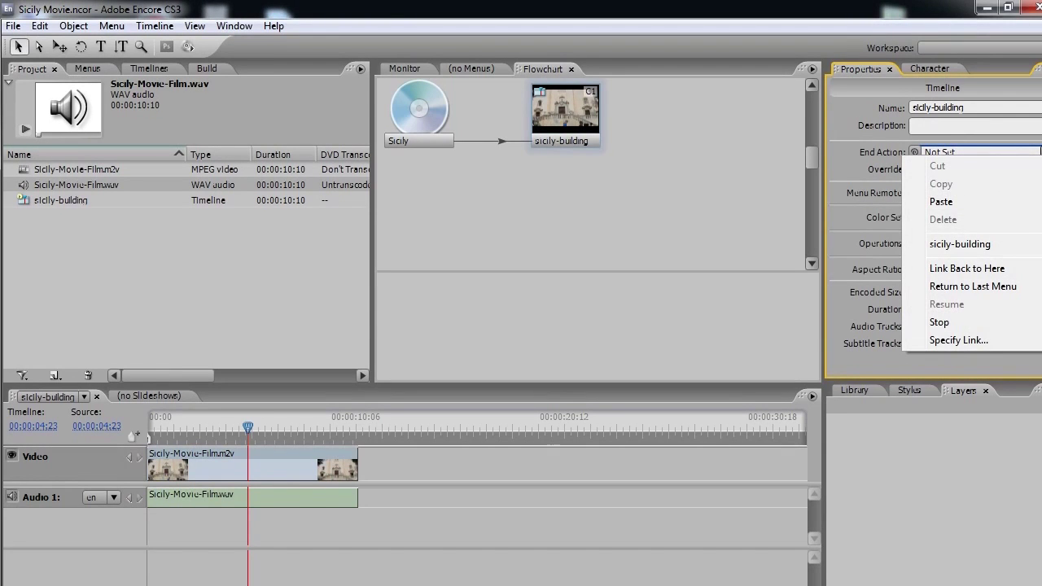
mouse_move(1001, 242)
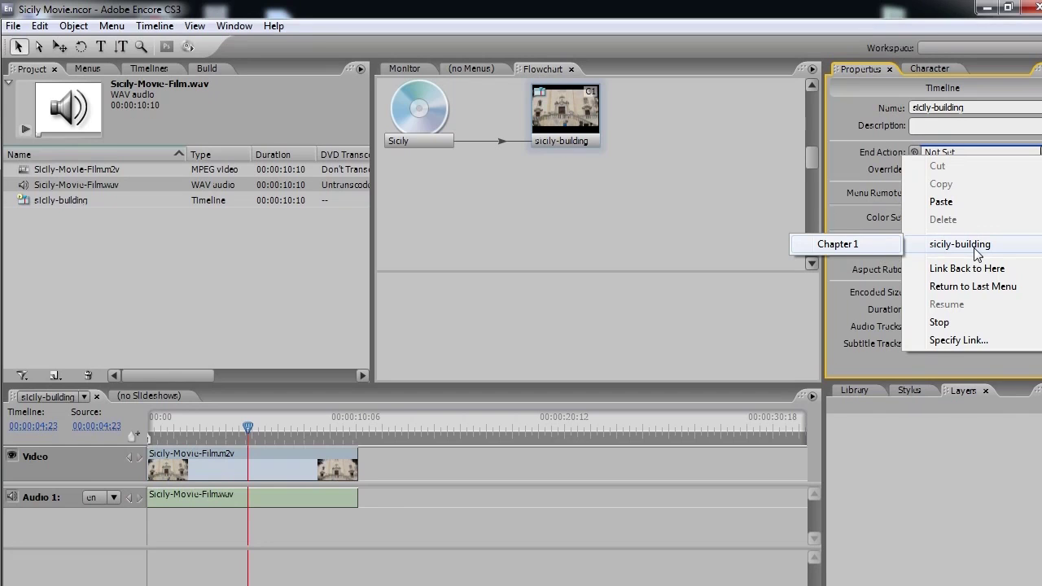
click(945, 322)
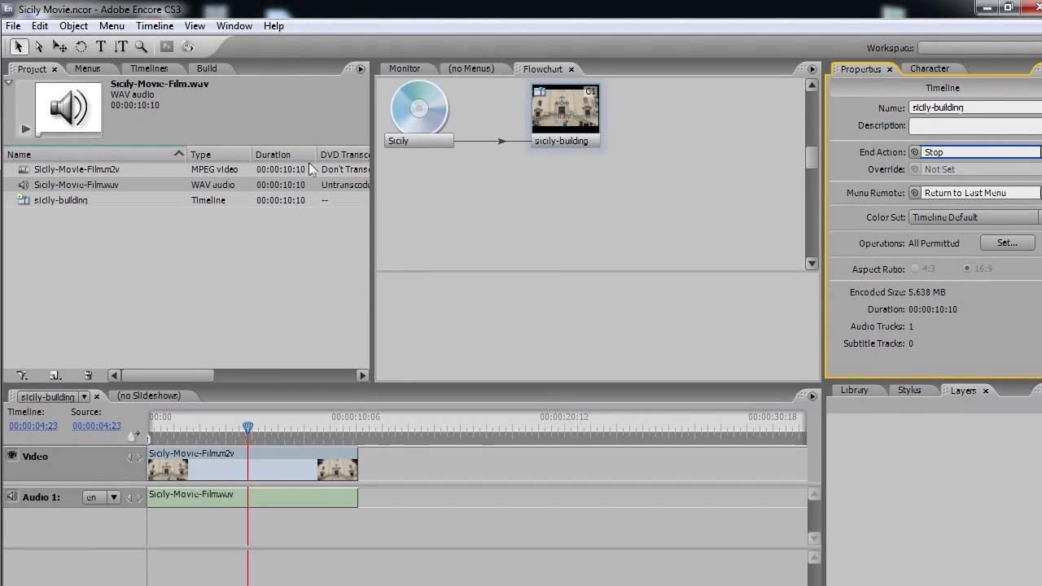
Review the DVD build settings, keeping CGMS at 'Unlimited copies are allowed'
click(207, 68)
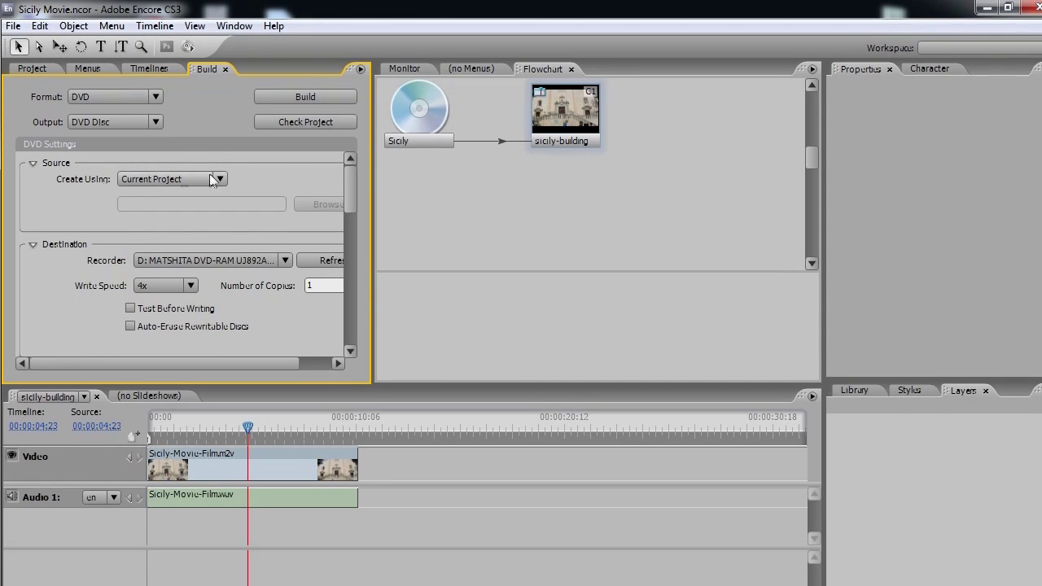
scroll(351, 178, down, 3)
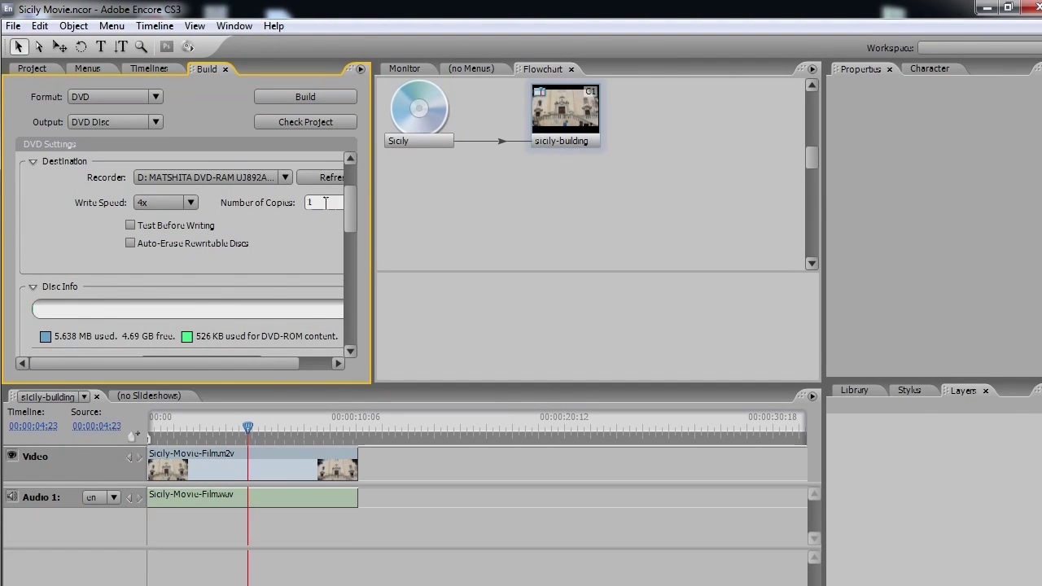
drag(349, 210, 353, 239)
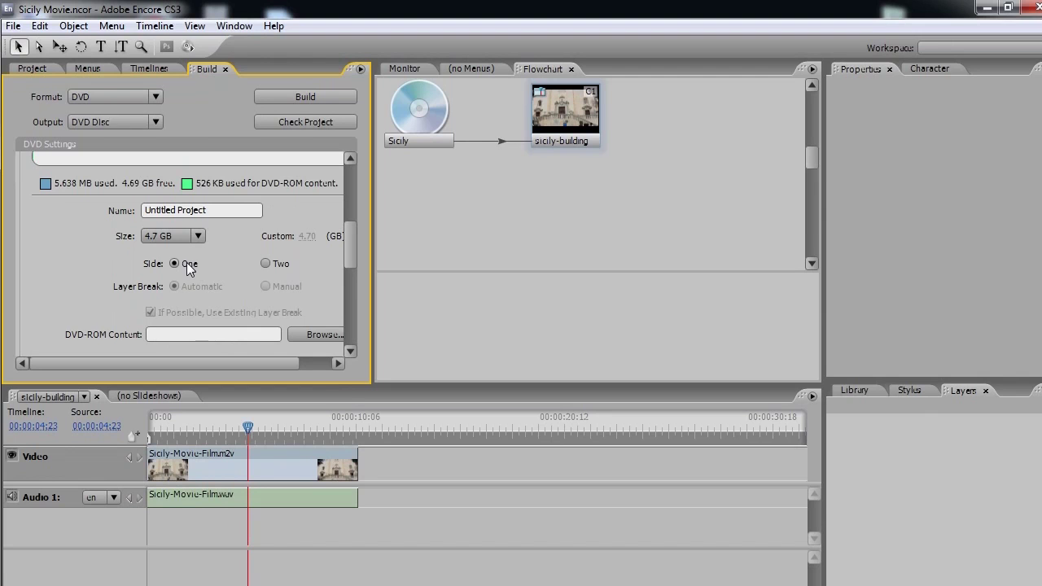
drag(352, 237, 363, 279)
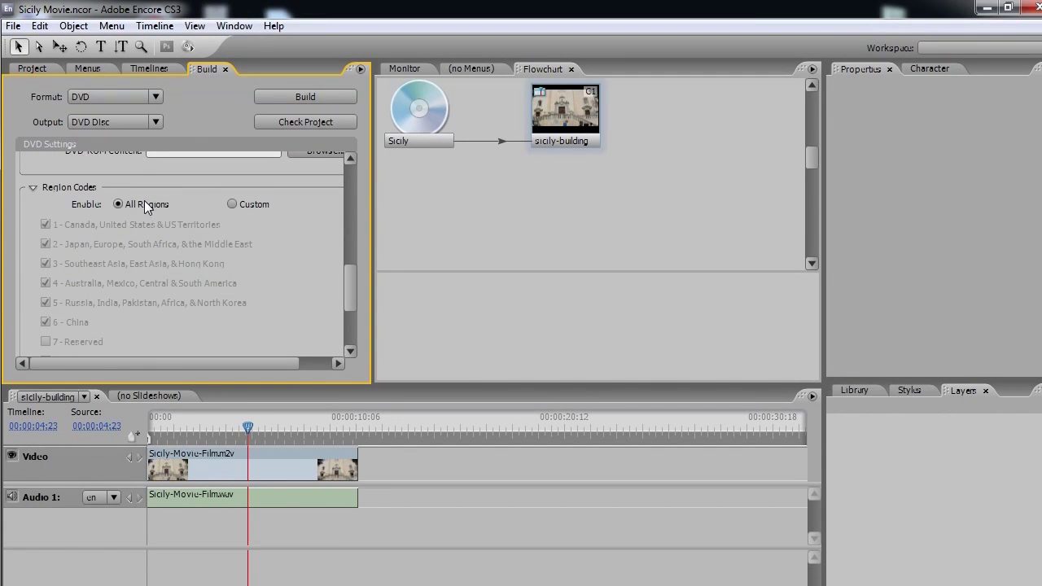
drag(347, 279, 351, 286)
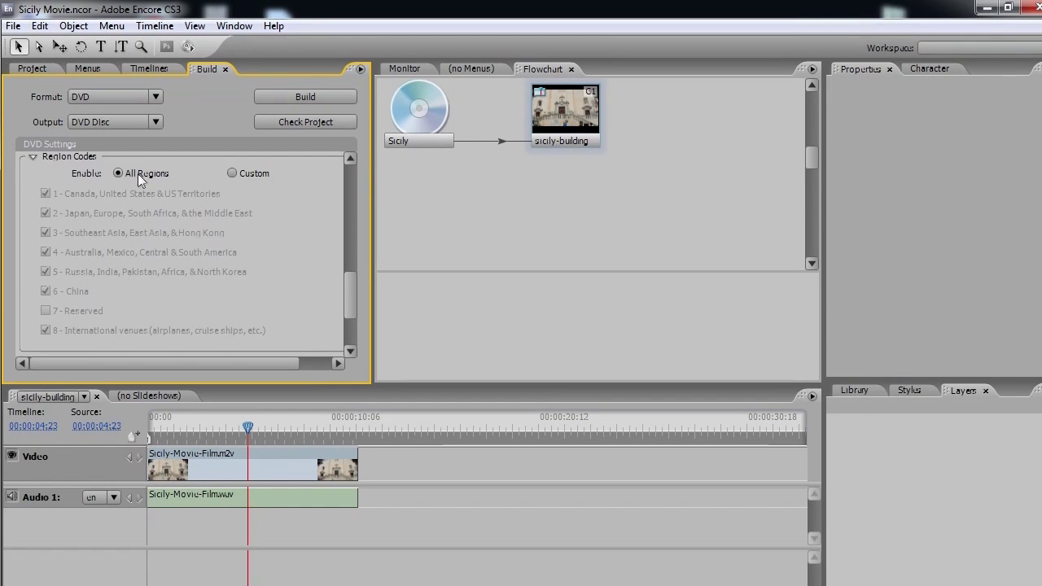
drag(350, 292, 346, 330)
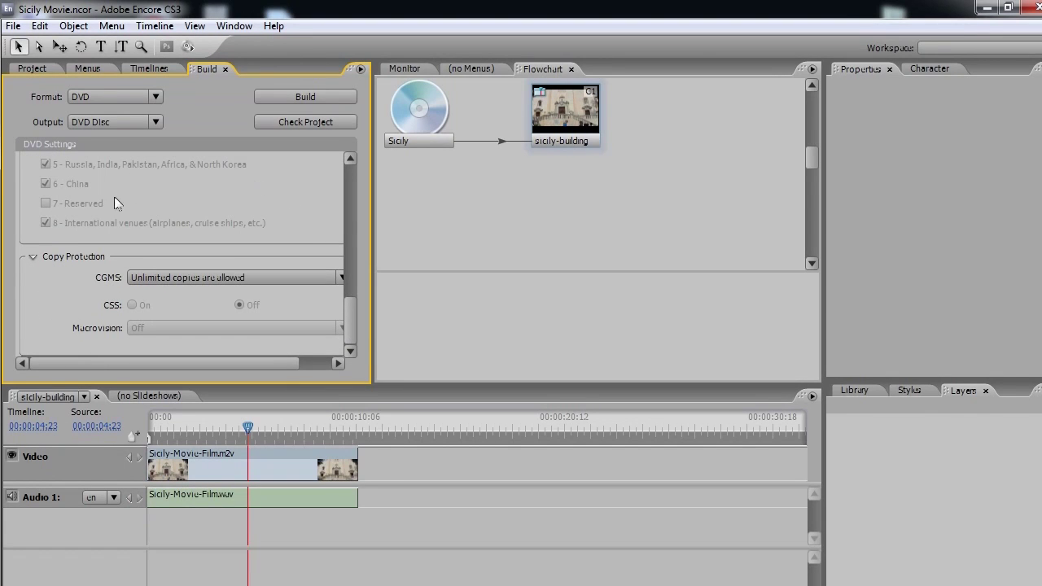
click(210, 278)
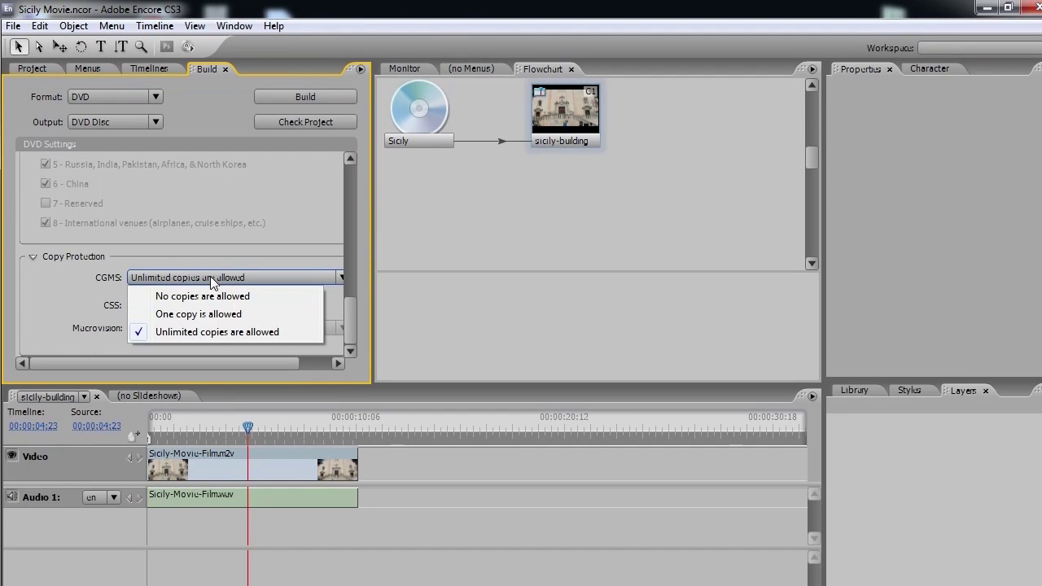
click(240, 249)
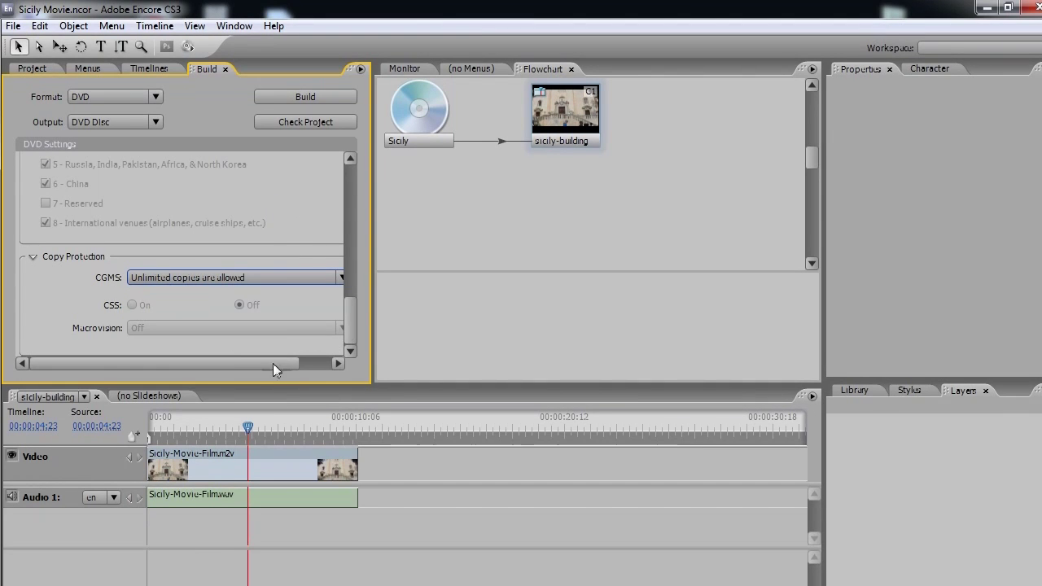
drag(257, 367, 292, 364)
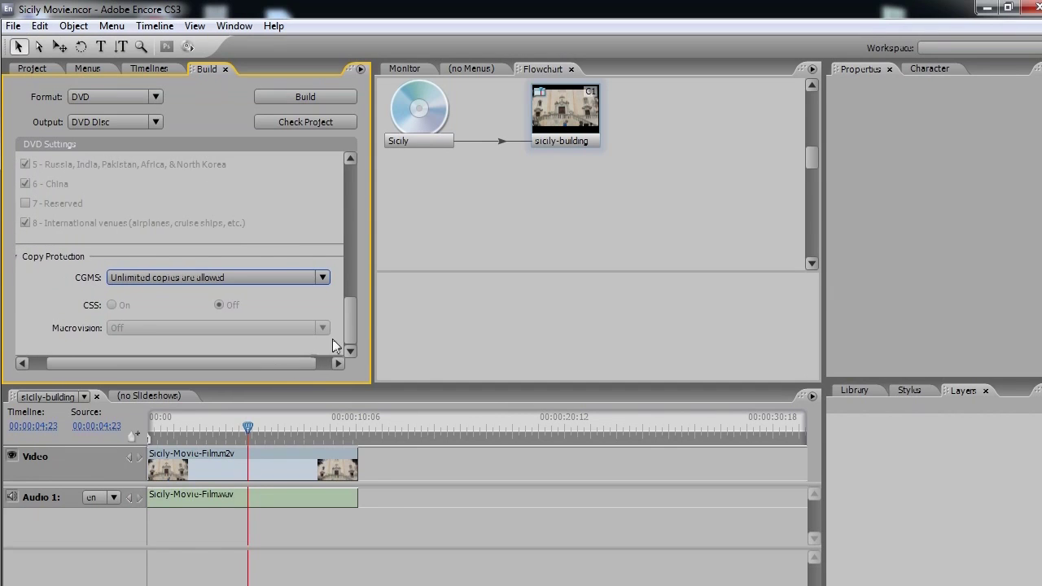
drag(346, 326, 354, 171)
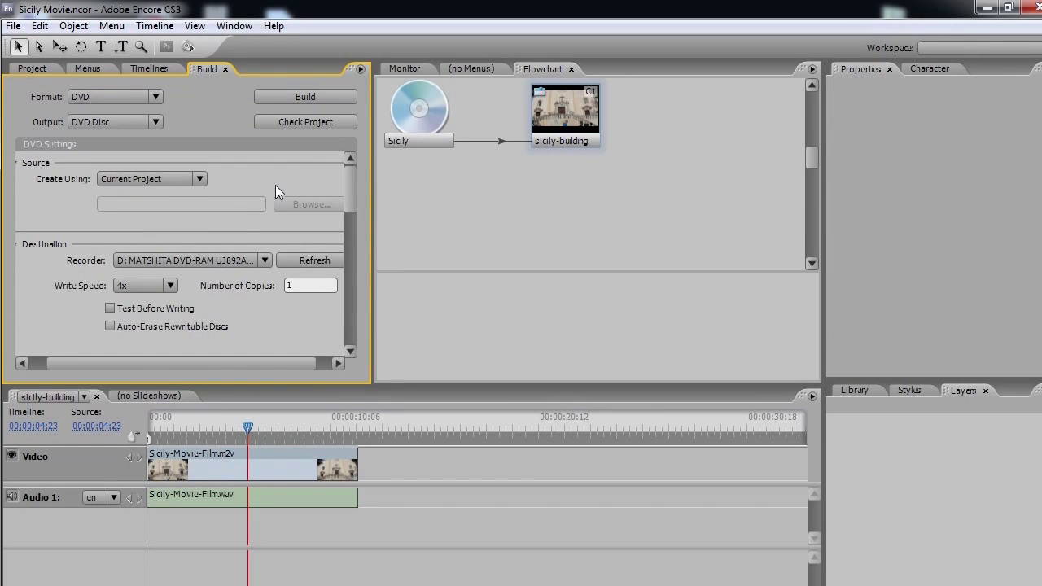
Run Check Project and view the Sicily disc's properties for the unset Title Remote
click(277, 120)
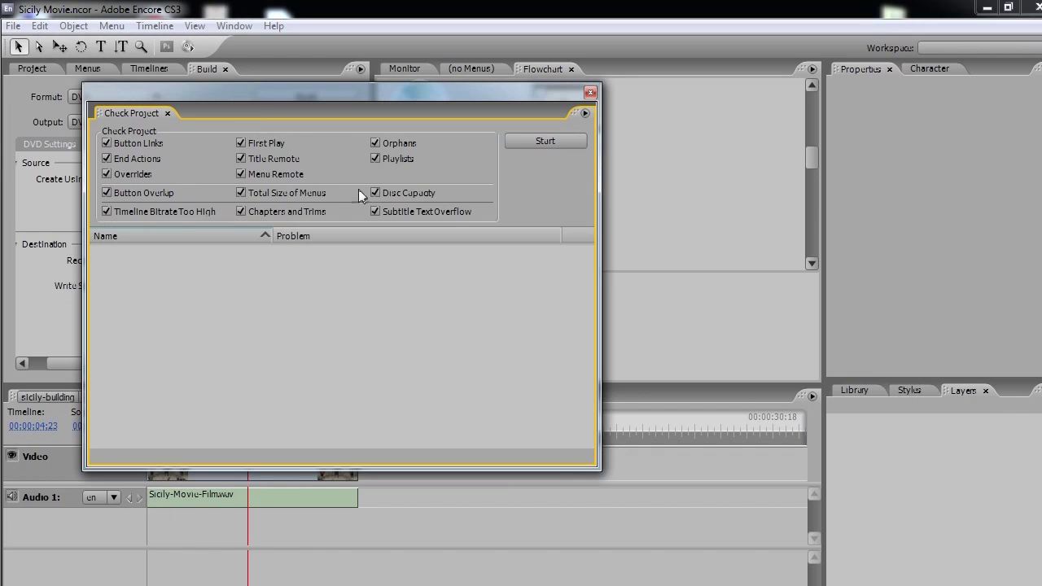
drag(301, 93, 328, 87)
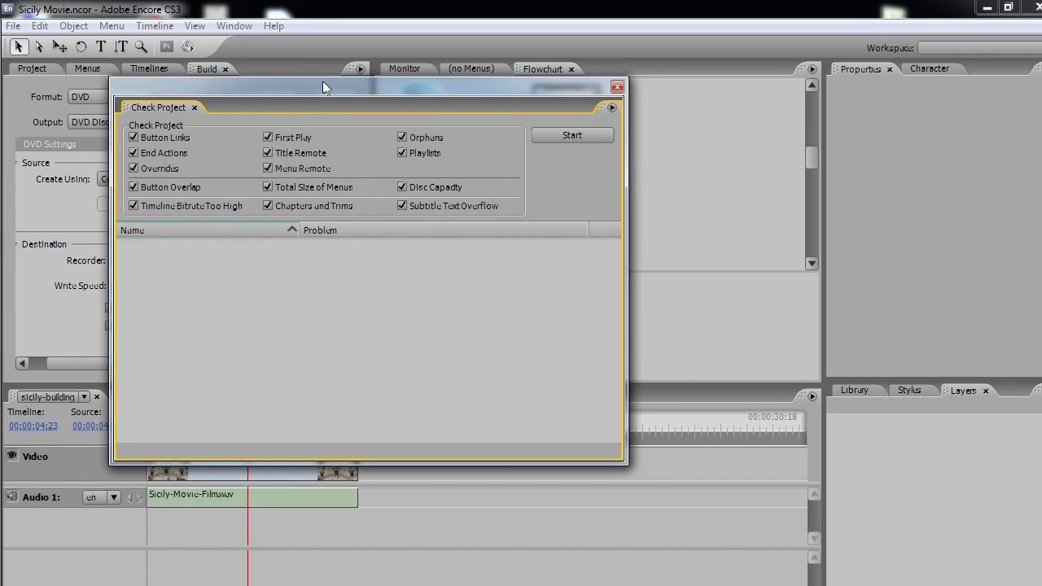
click(556, 135)
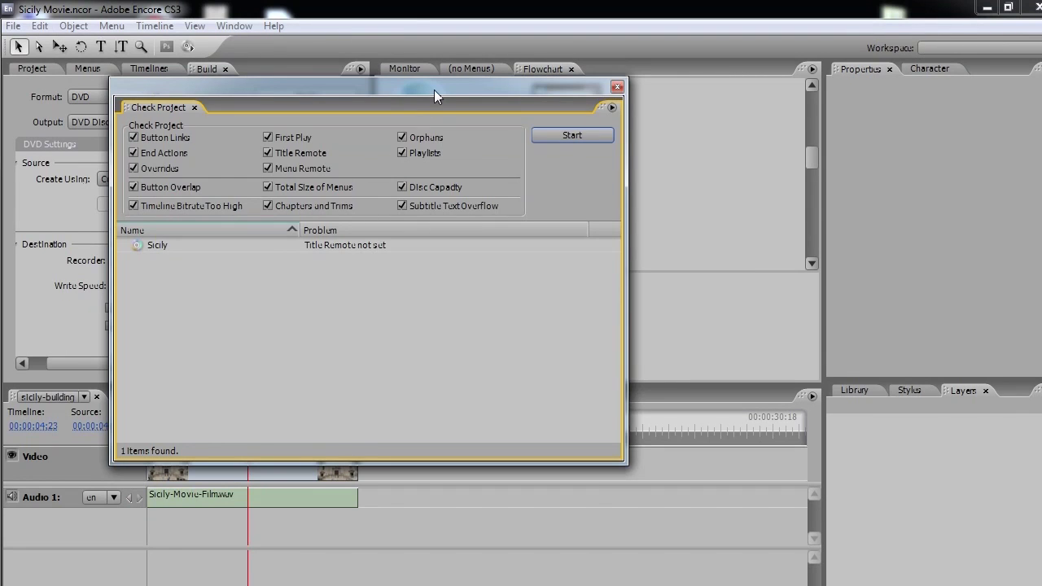
drag(434, 89, 385, 200)
click(401, 107)
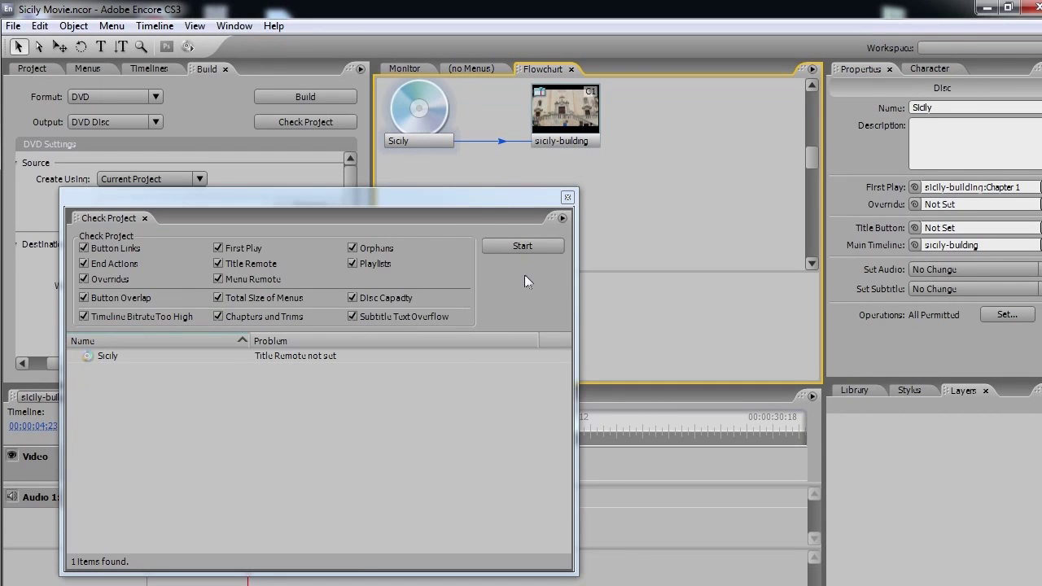
drag(478, 198, 552, 150)
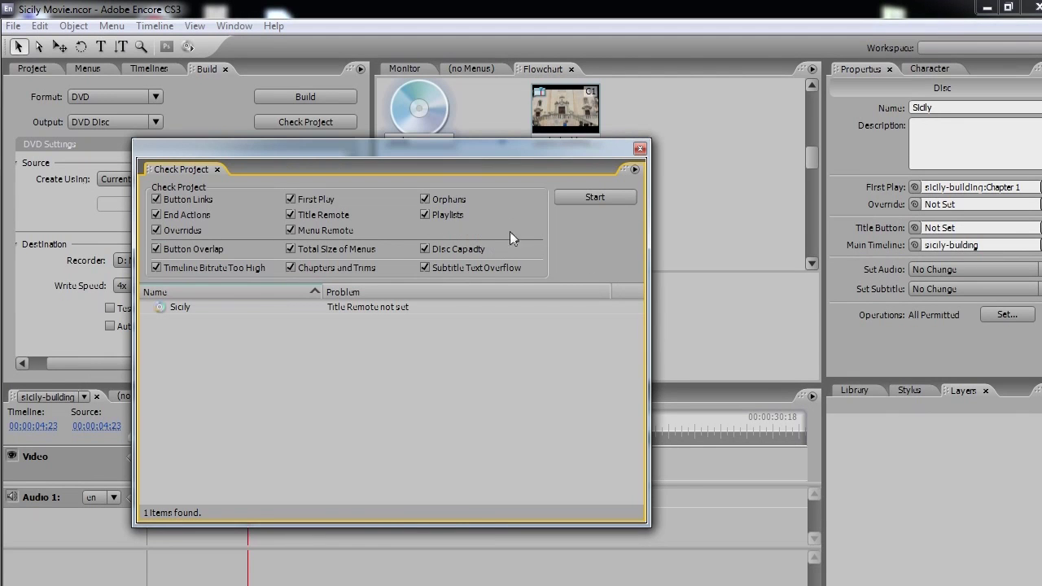
drag(460, 146, 475, 153)
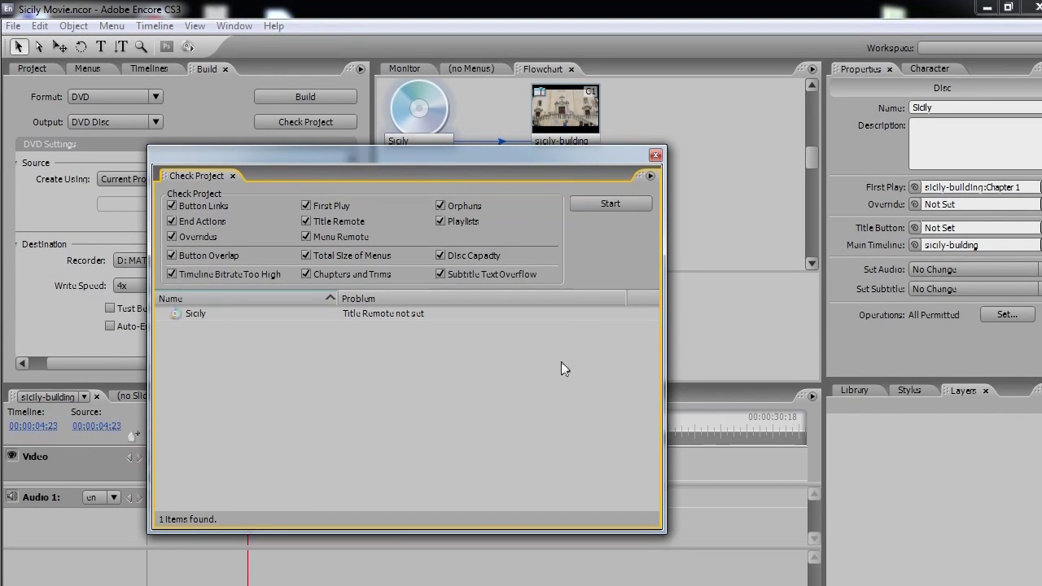
click(605, 203)
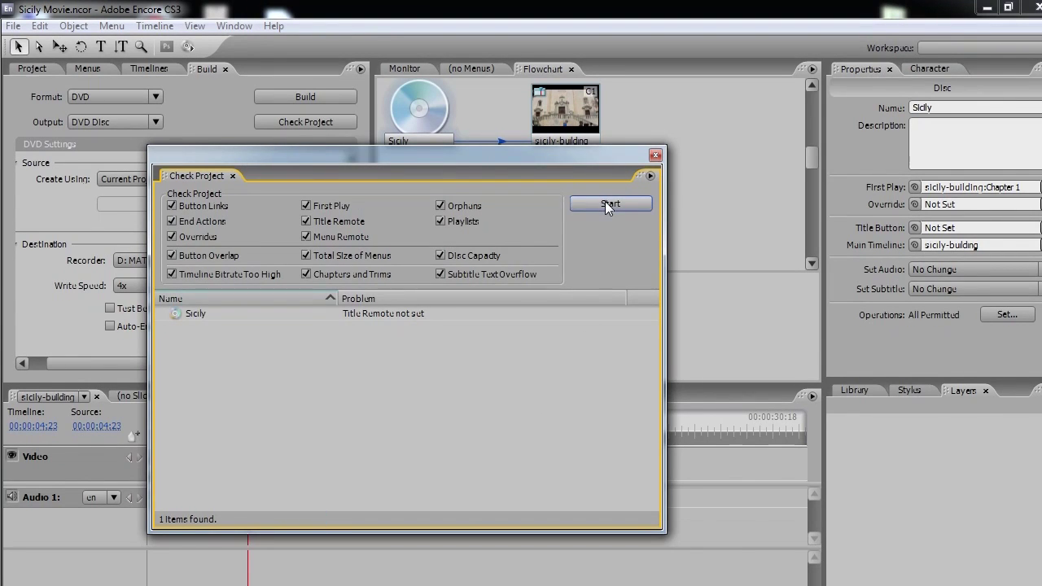